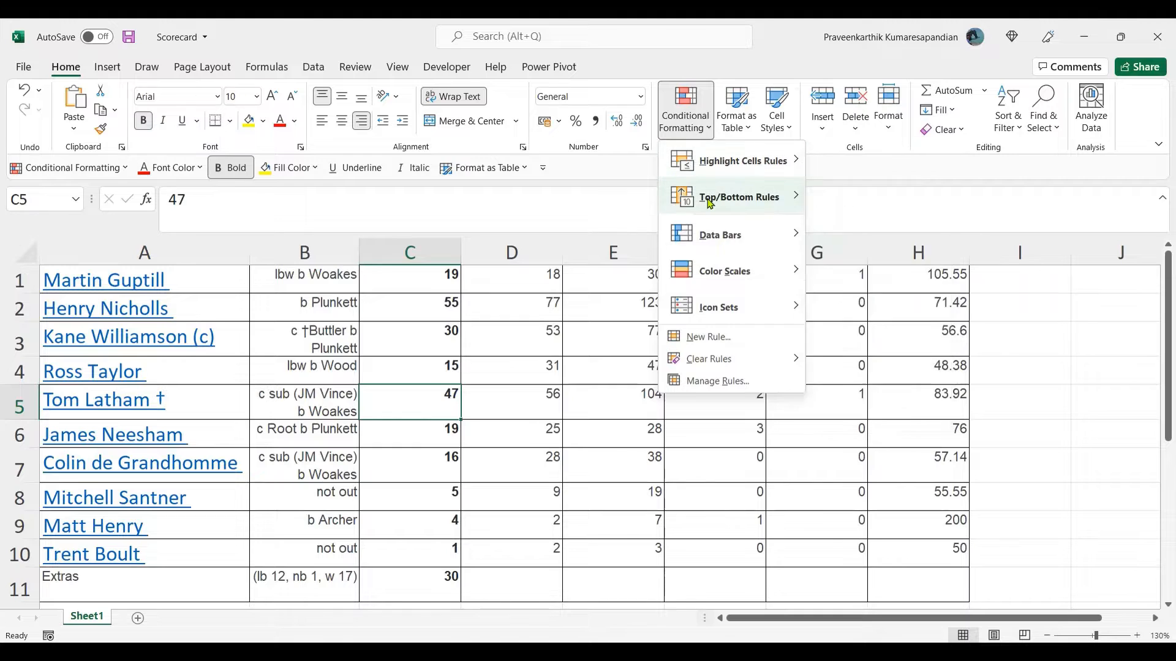
mouse_move(721, 314)
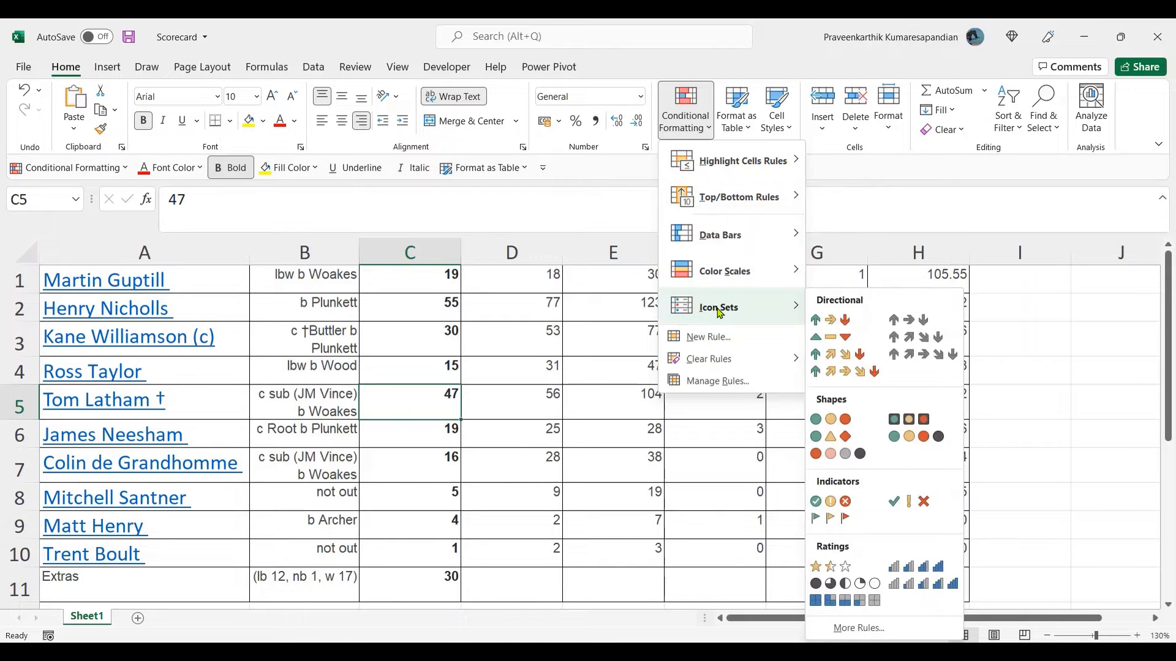
mouse_move(758, 278)
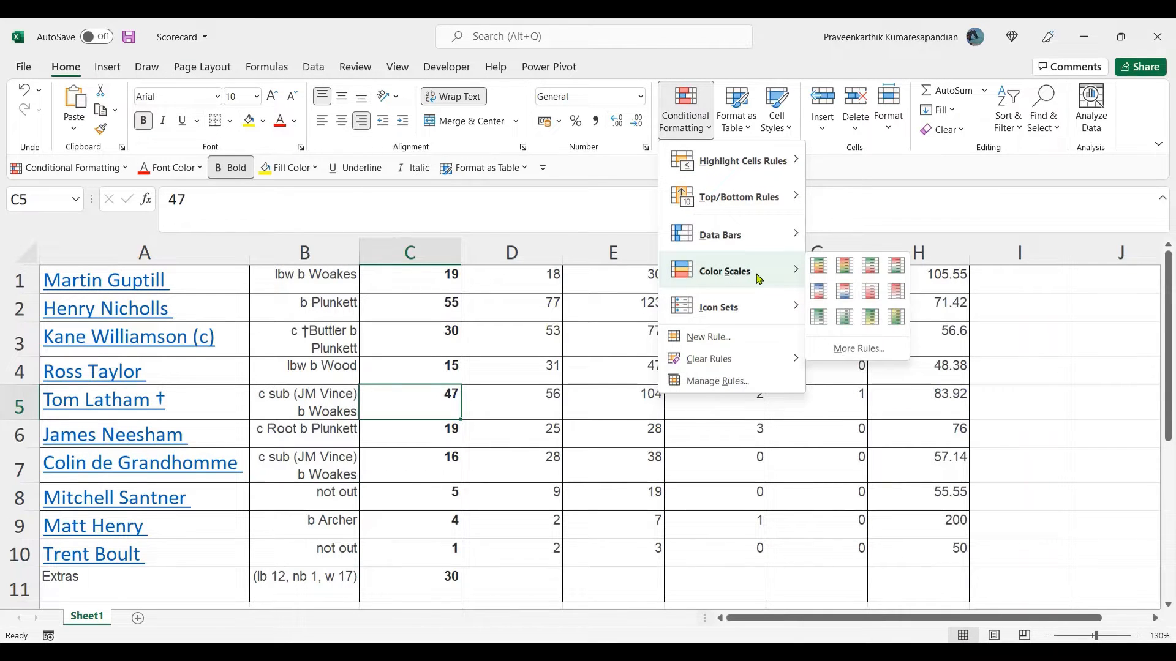
mouse_move(762, 239)
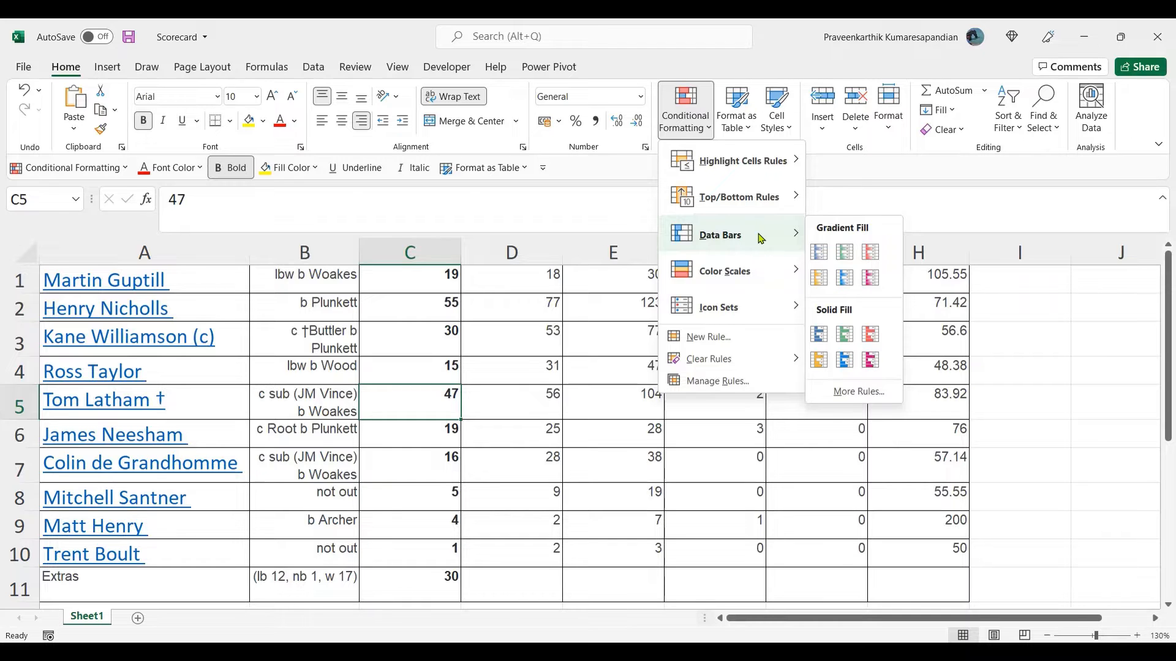
mouse_move(753, 167)
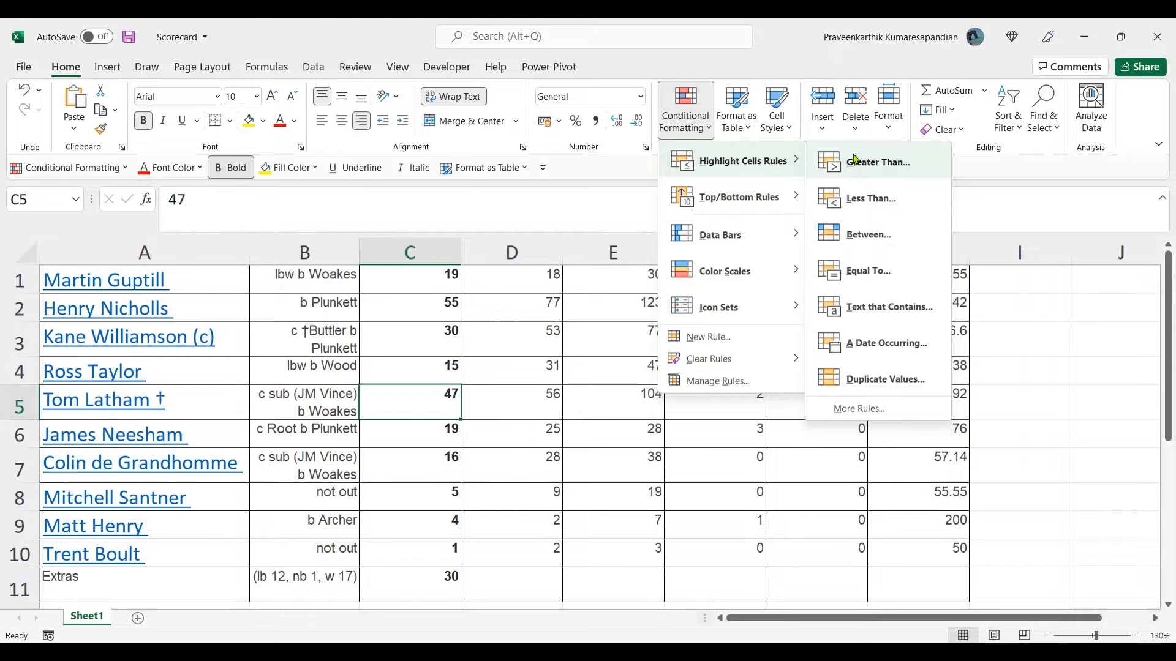
click(395, 275)
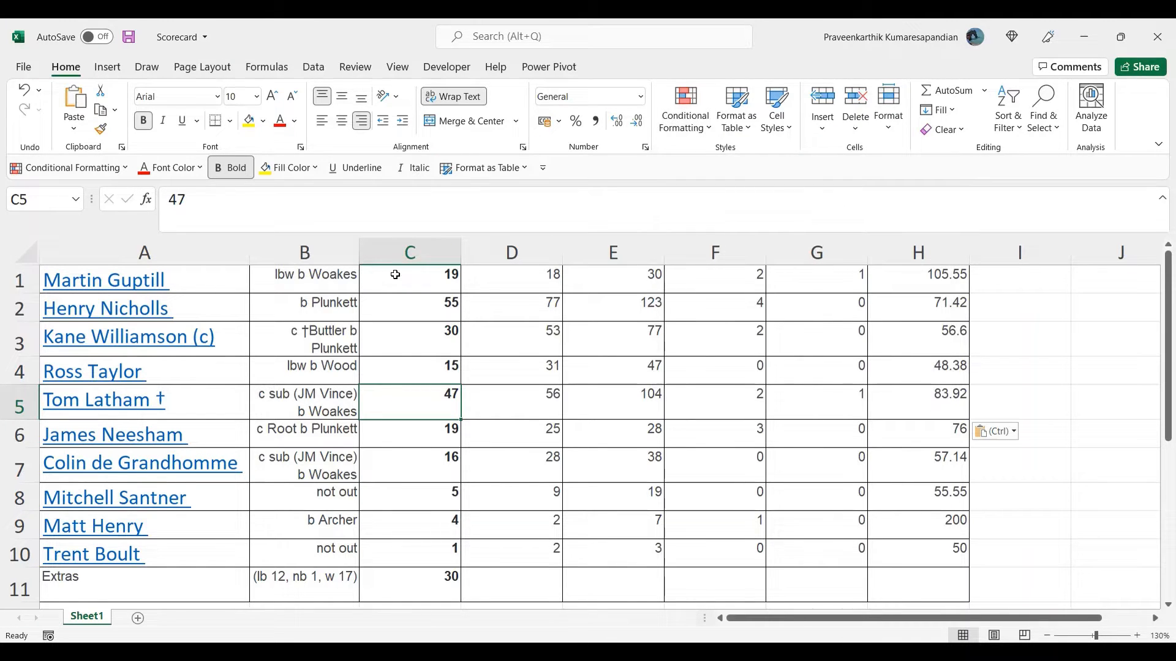
drag(395, 275, 377, 546)
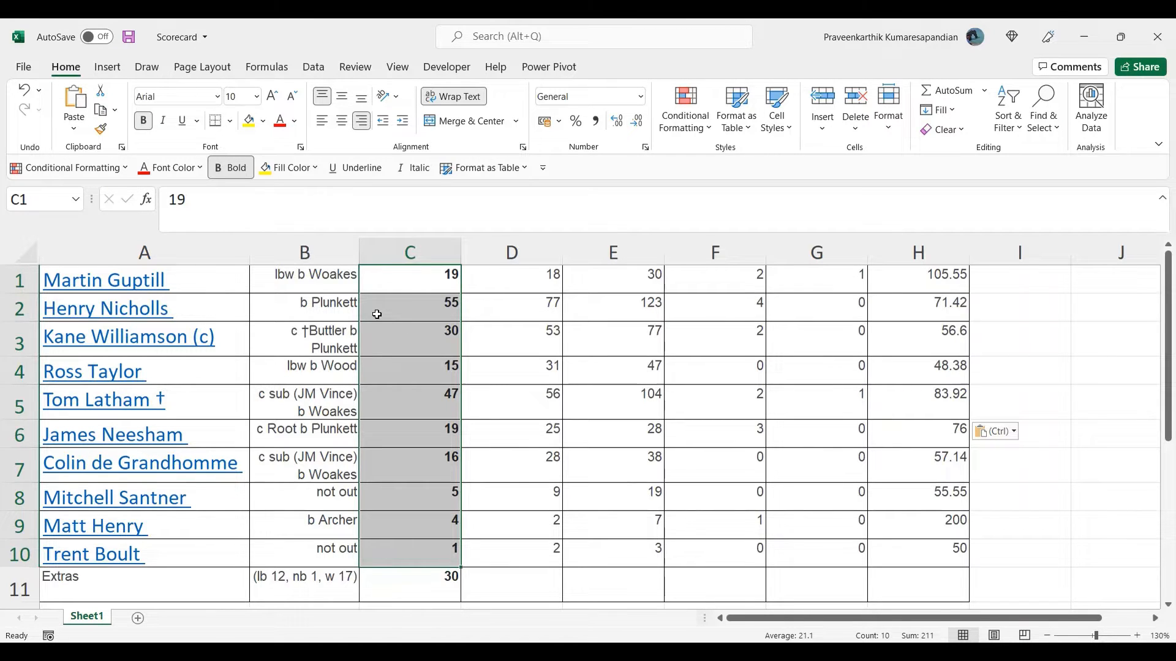
Conditionally format the values greater than 50 in C1:C11 with Green Fill with Dark Green Text
click(434, 283)
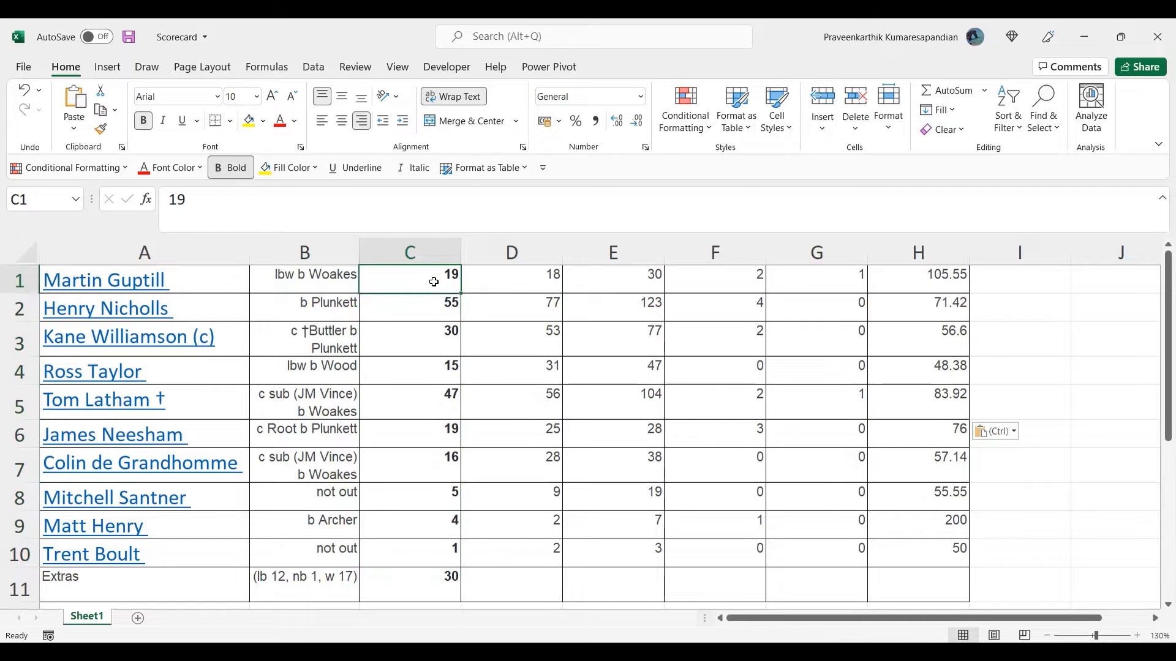
drag(434, 283, 431, 576)
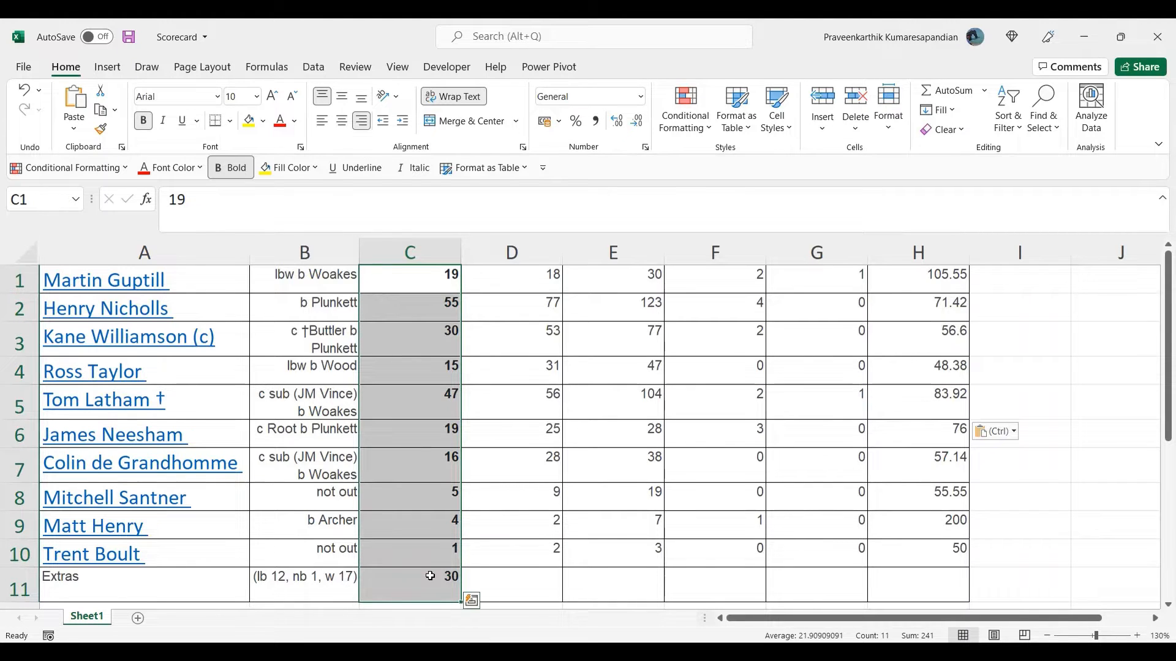
click(705, 125)
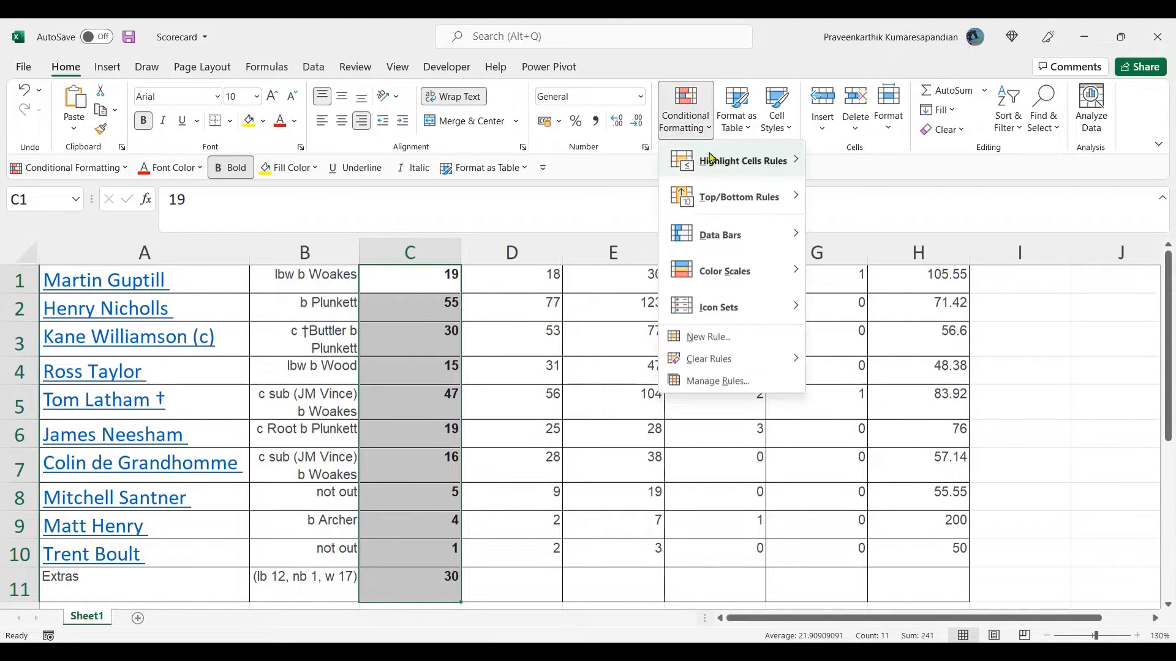
mouse_move(715, 160)
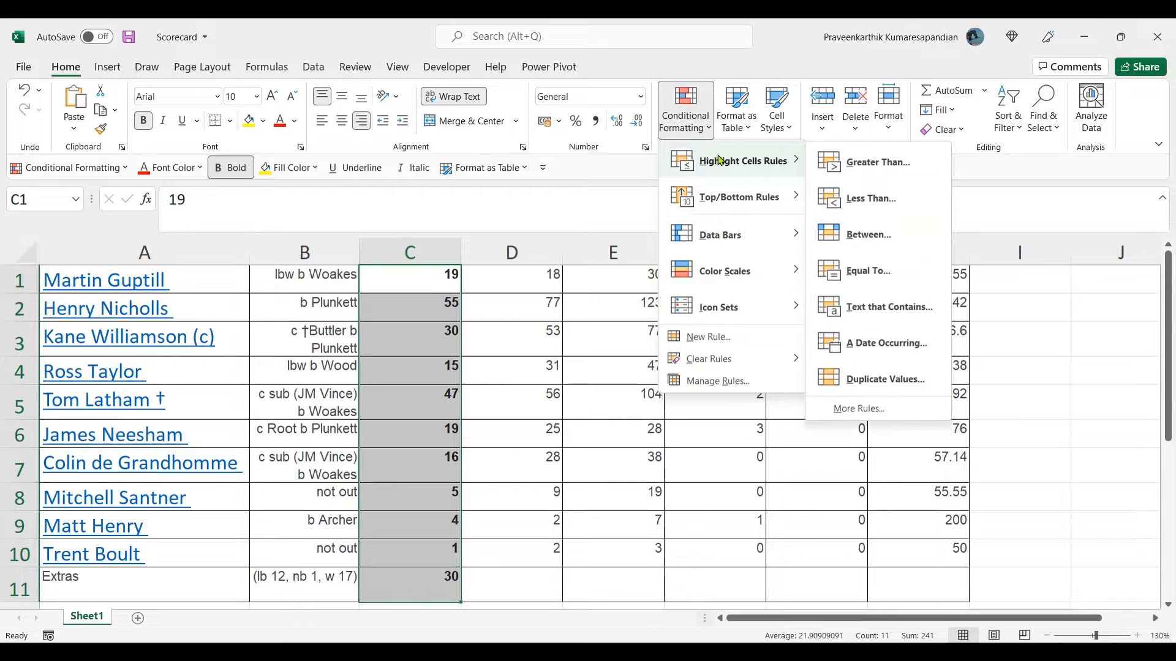
click(852, 162)
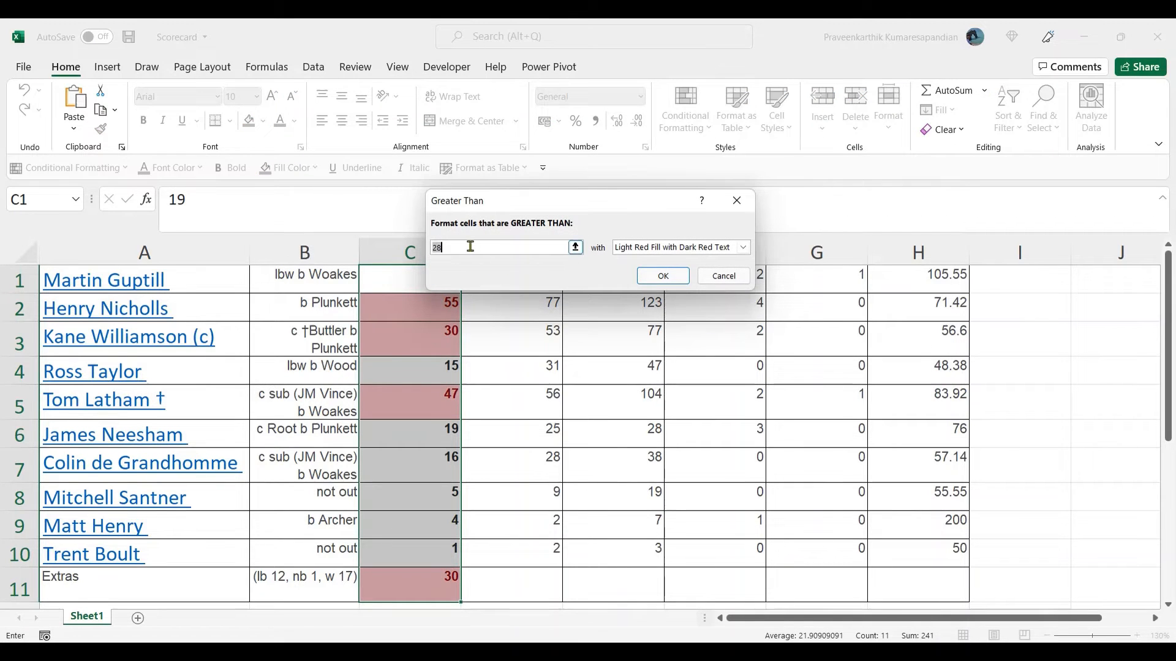
key(BackSpace)
key(BackSpace)
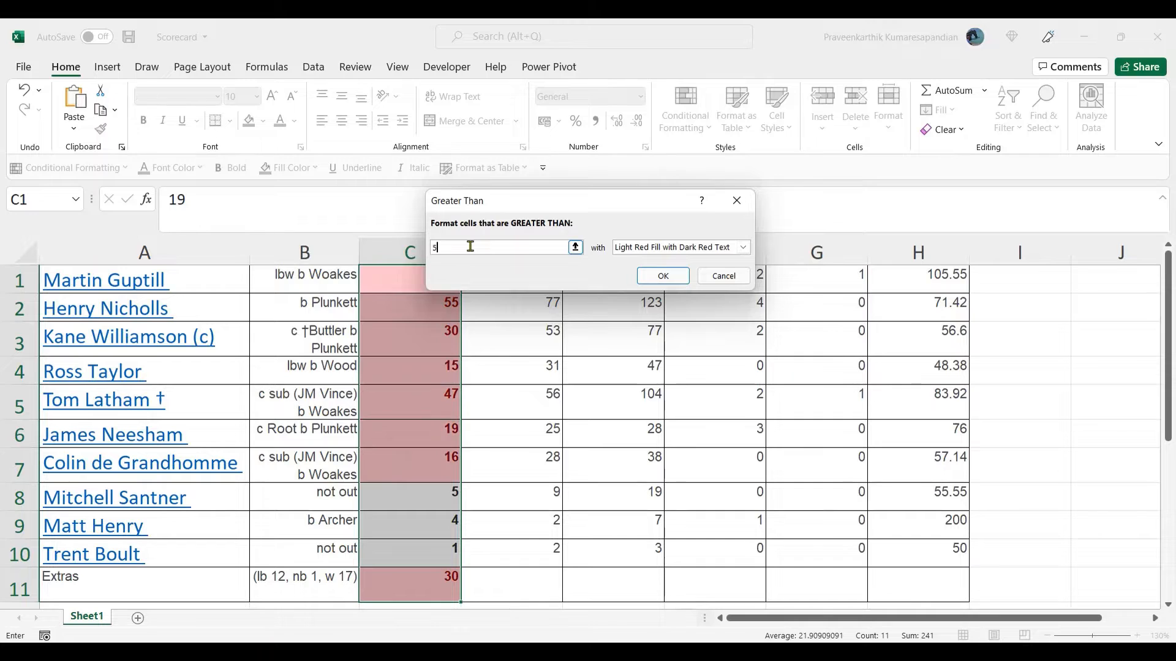
text(50)
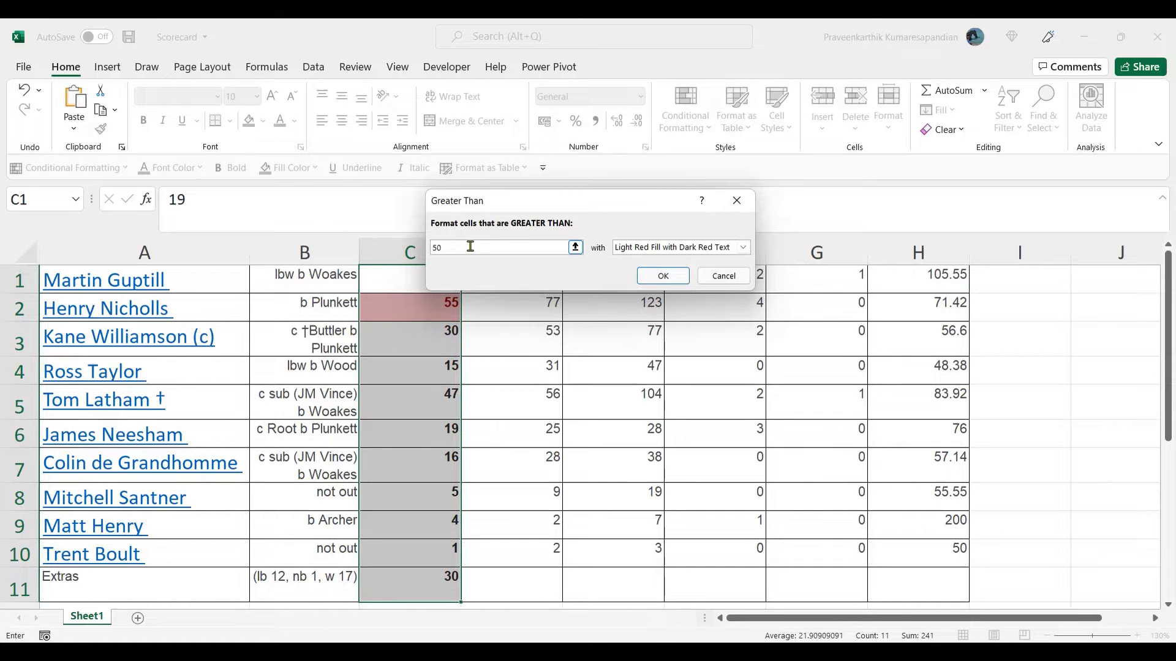
click(669, 248)
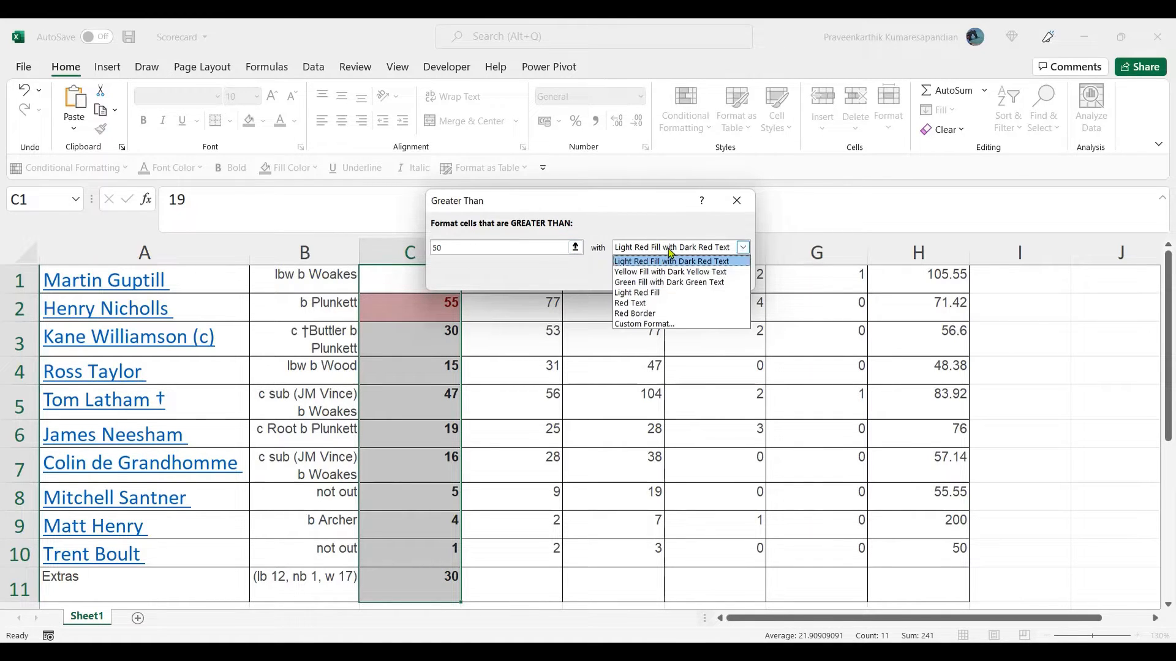
click(650, 283)
click(650, 283)
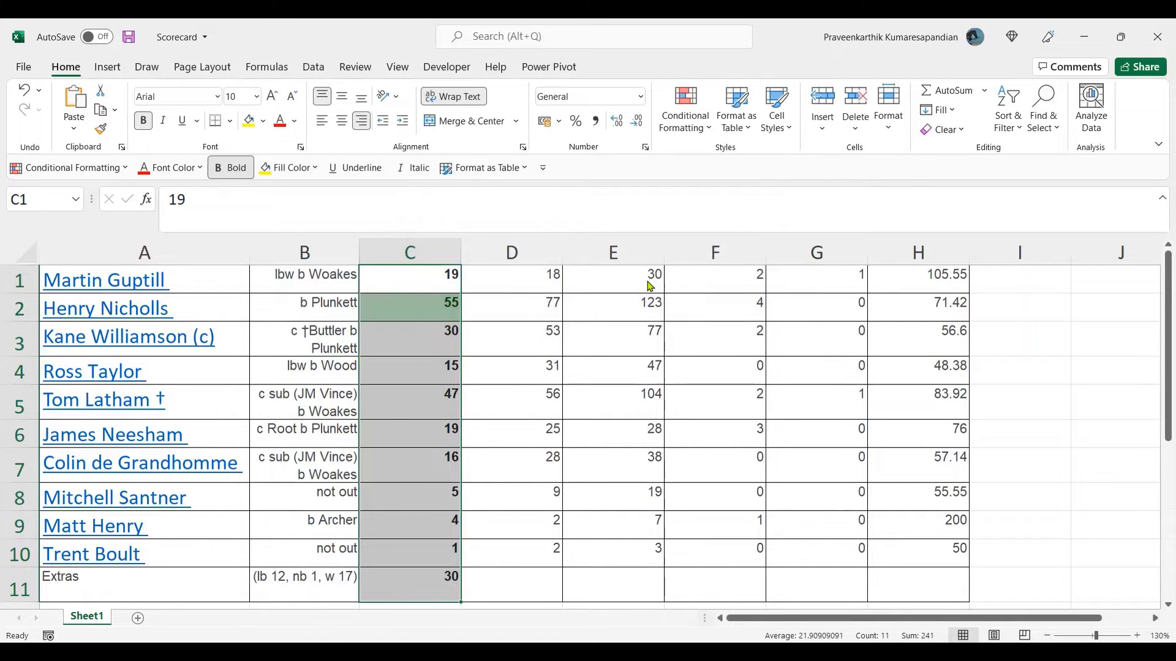
click(428, 349)
click(430, 310)
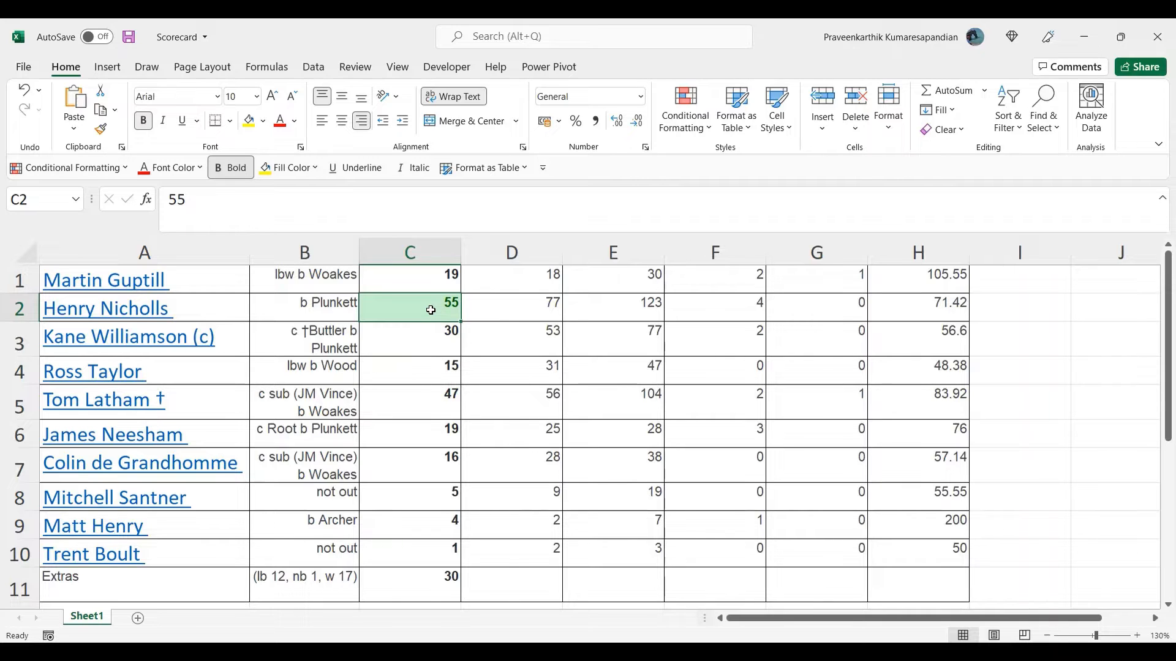
click(691, 127)
mouse_move(703, 161)
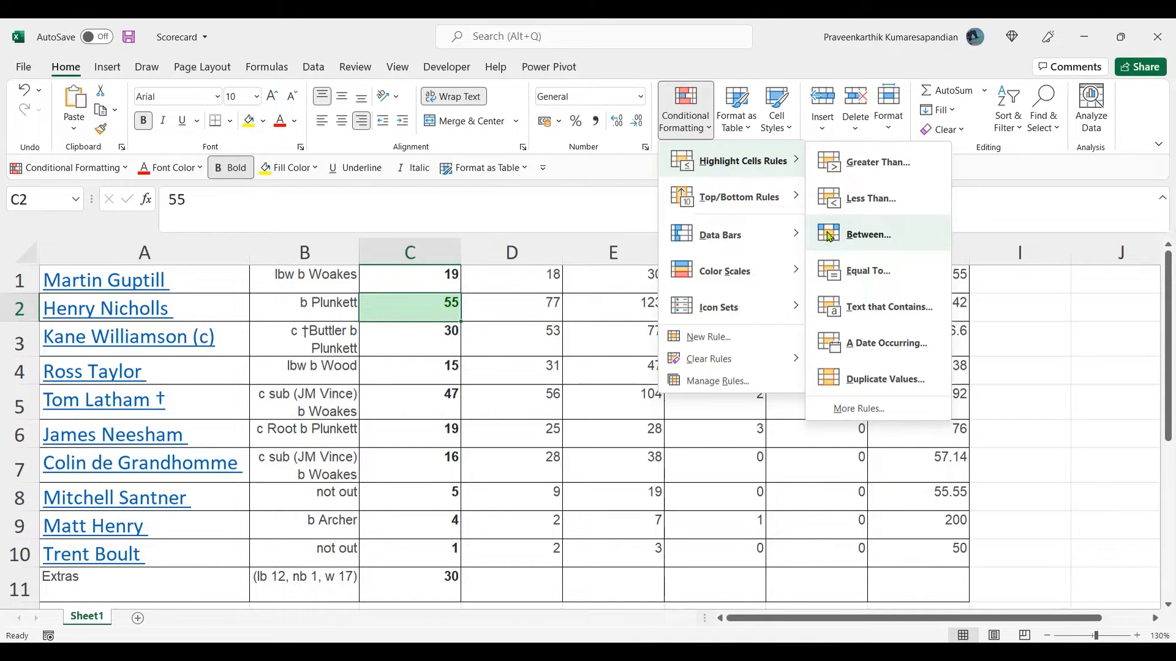
click(434, 473)
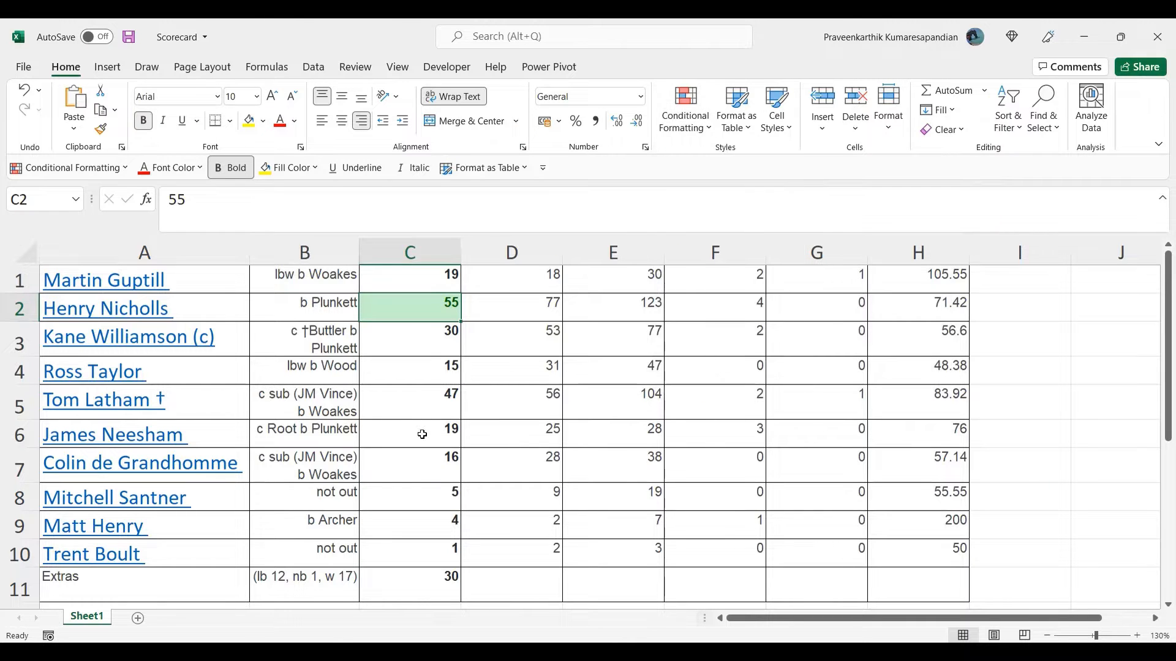
Conditionally format the values less than 15 in C1:C11 with Light Red Fill with Dark Red Text
click(426, 280)
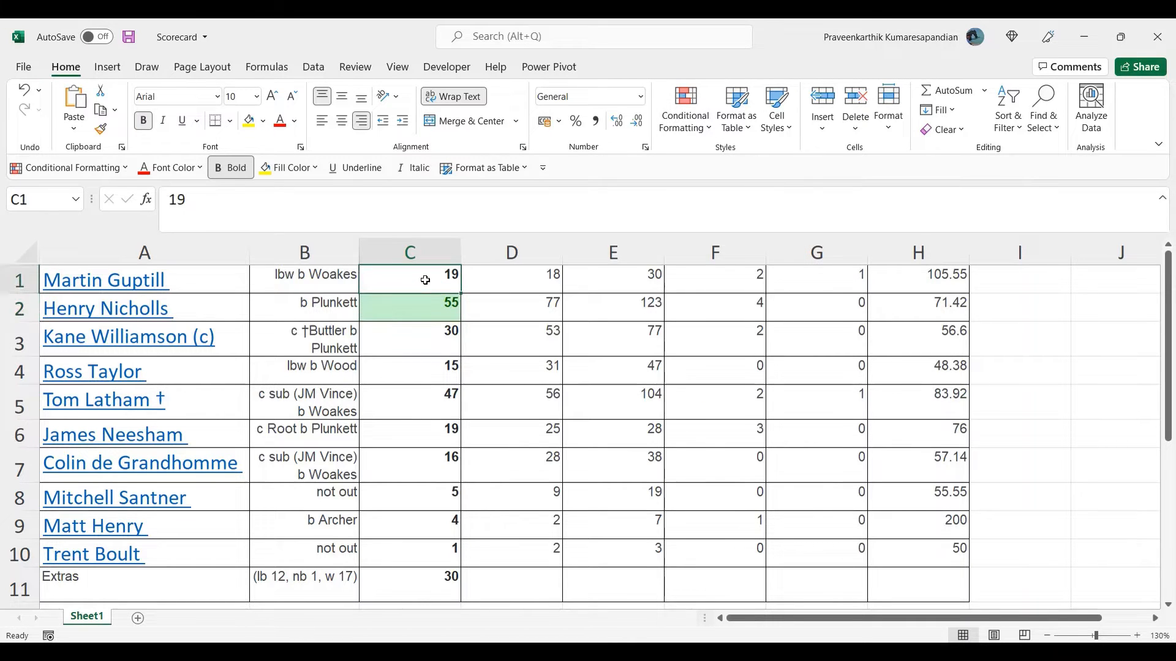
drag(425, 280, 431, 569)
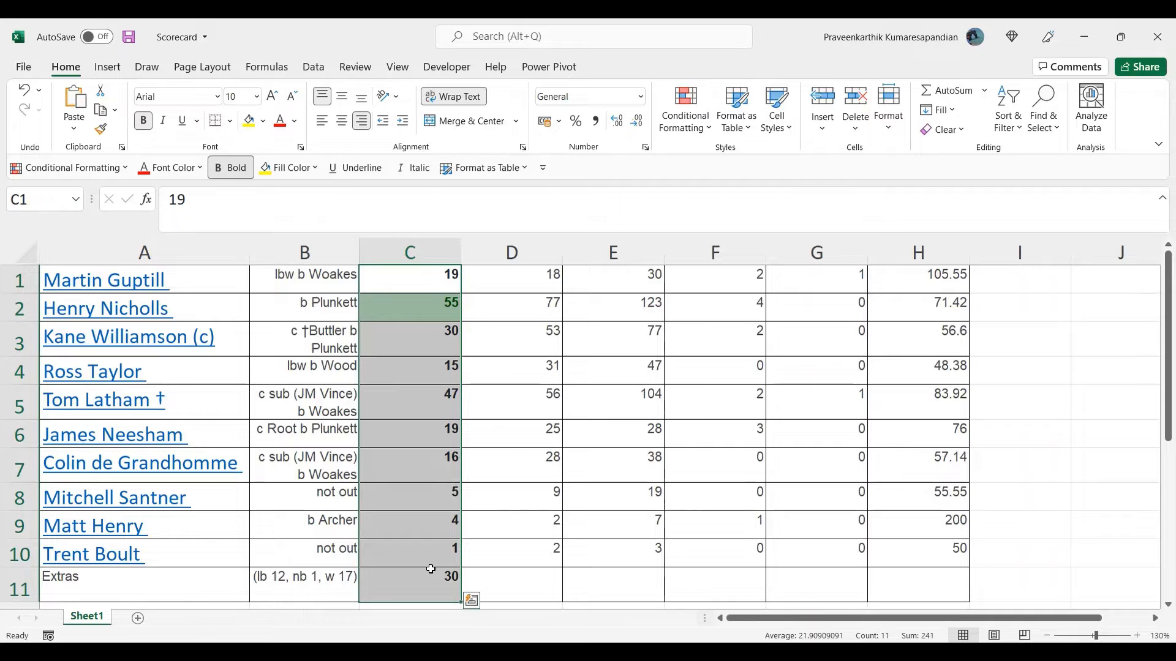
click(686, 126)
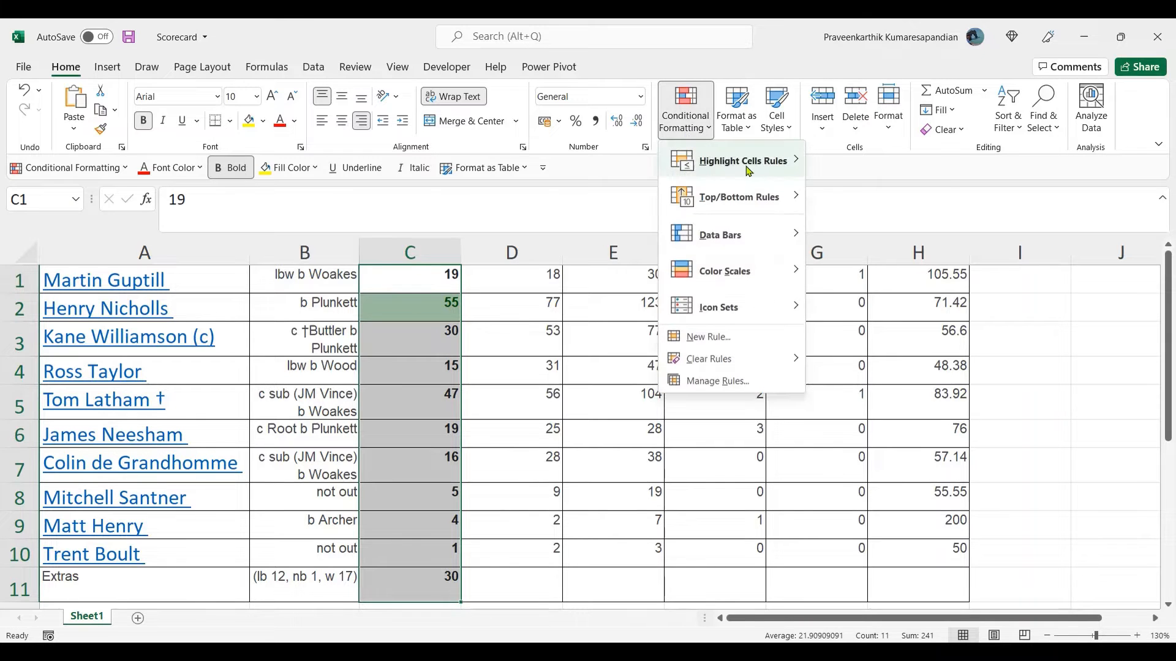
mouse_move(748, 172)
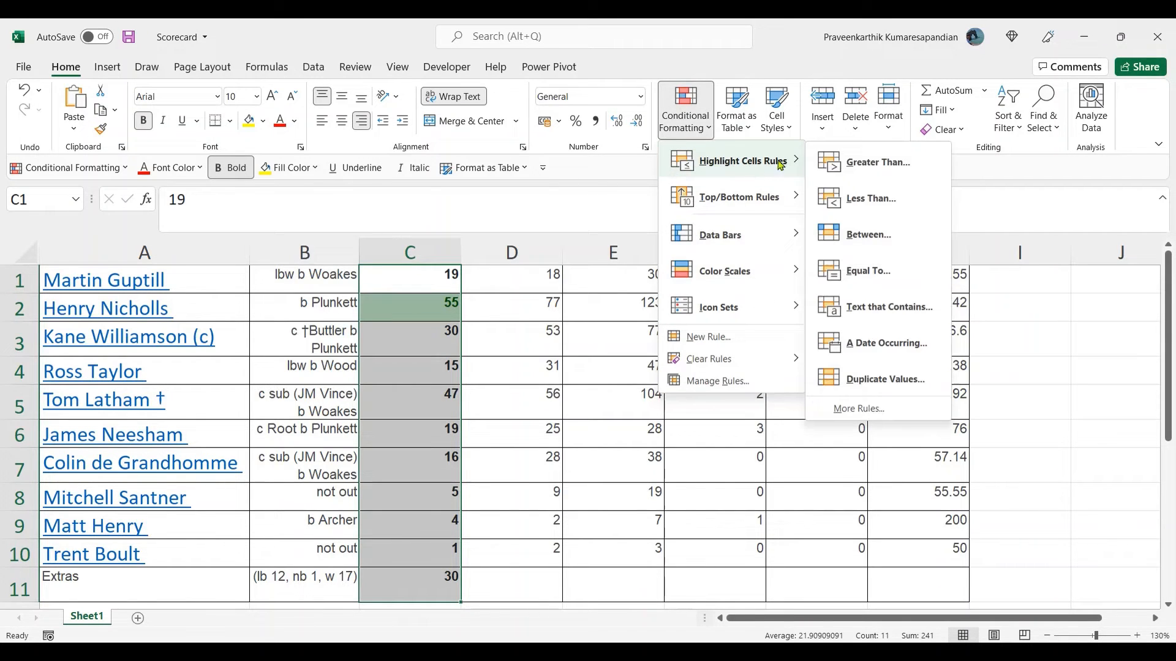
click(854, 197)
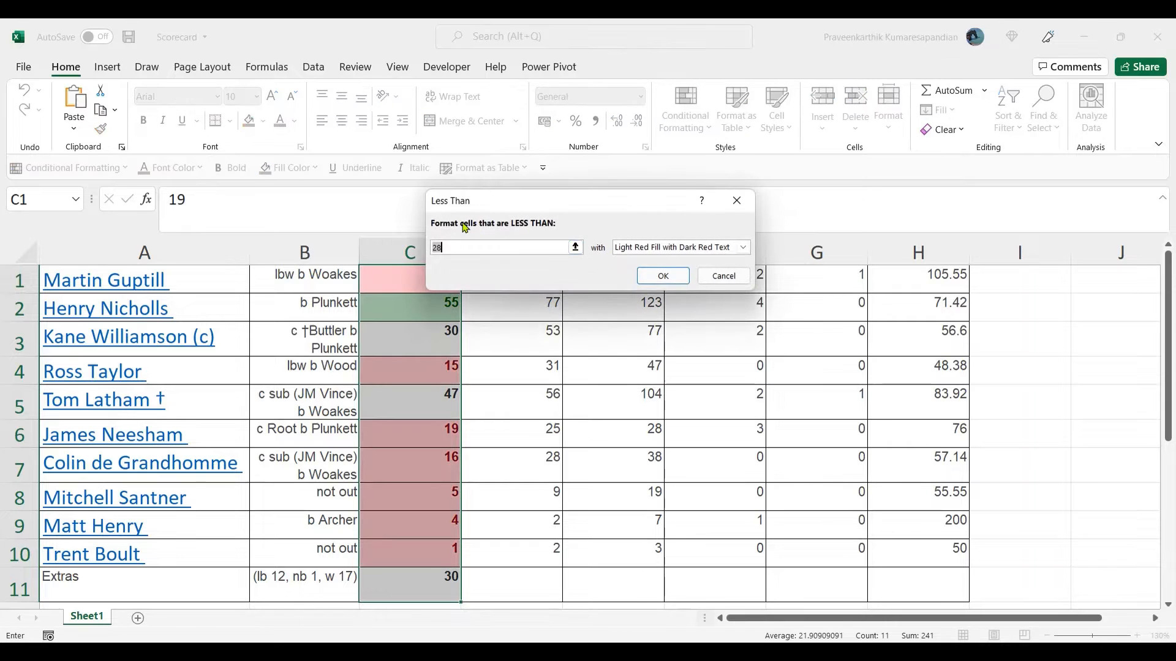
text(15)
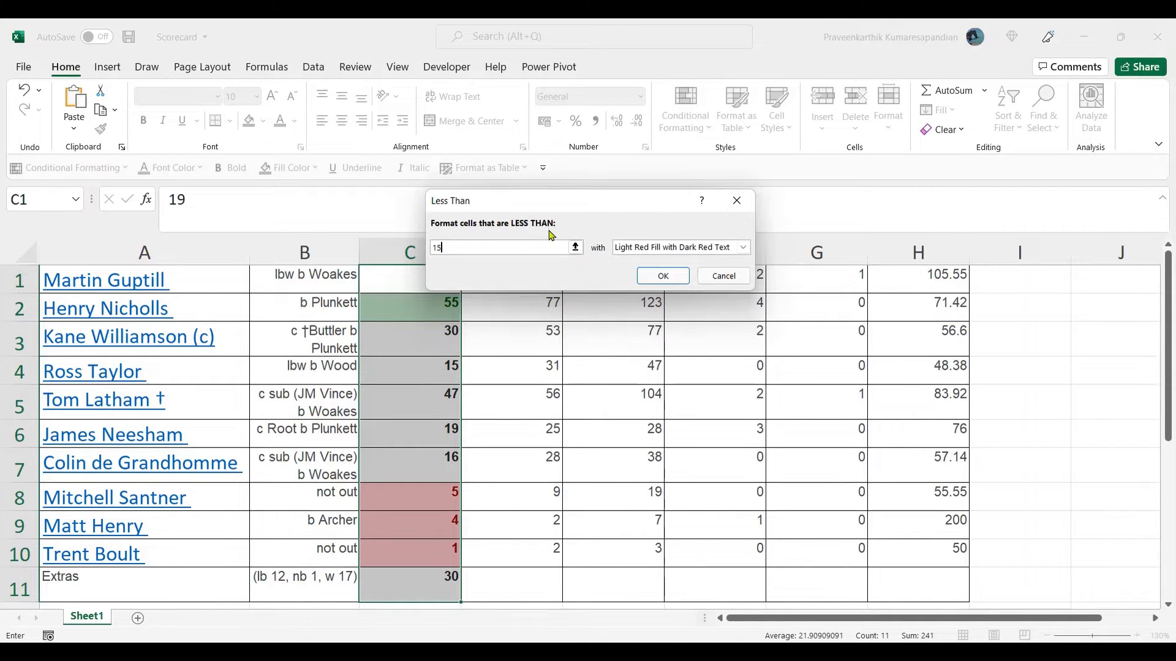
click(656, 249)
click(656, 251)
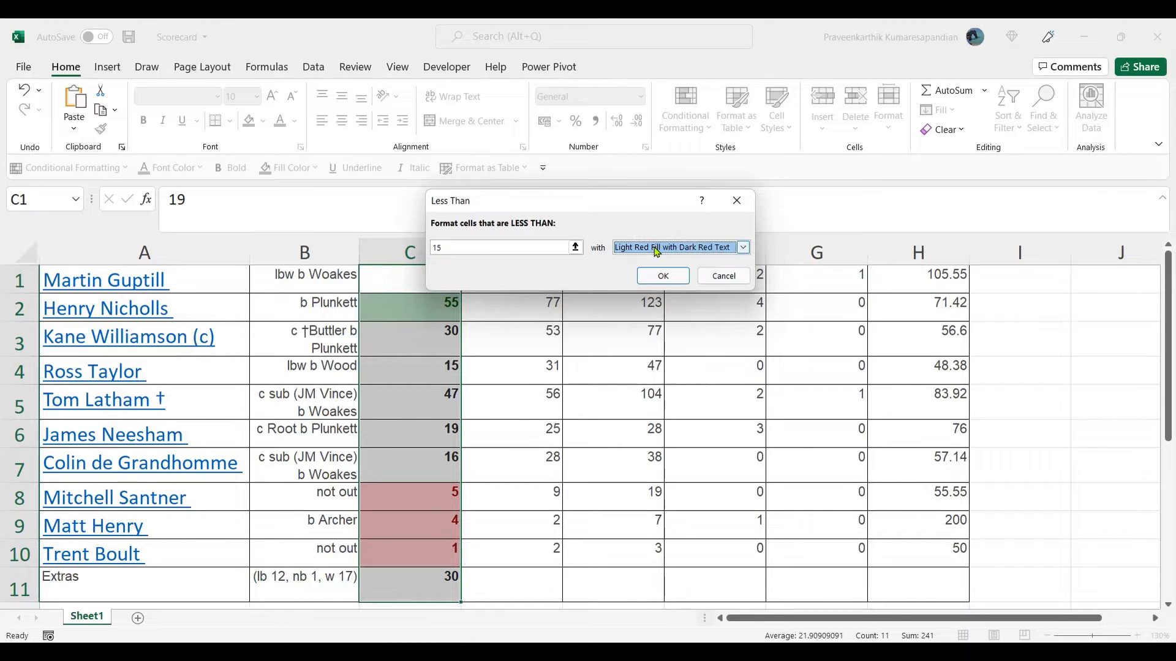
click(668, 280)
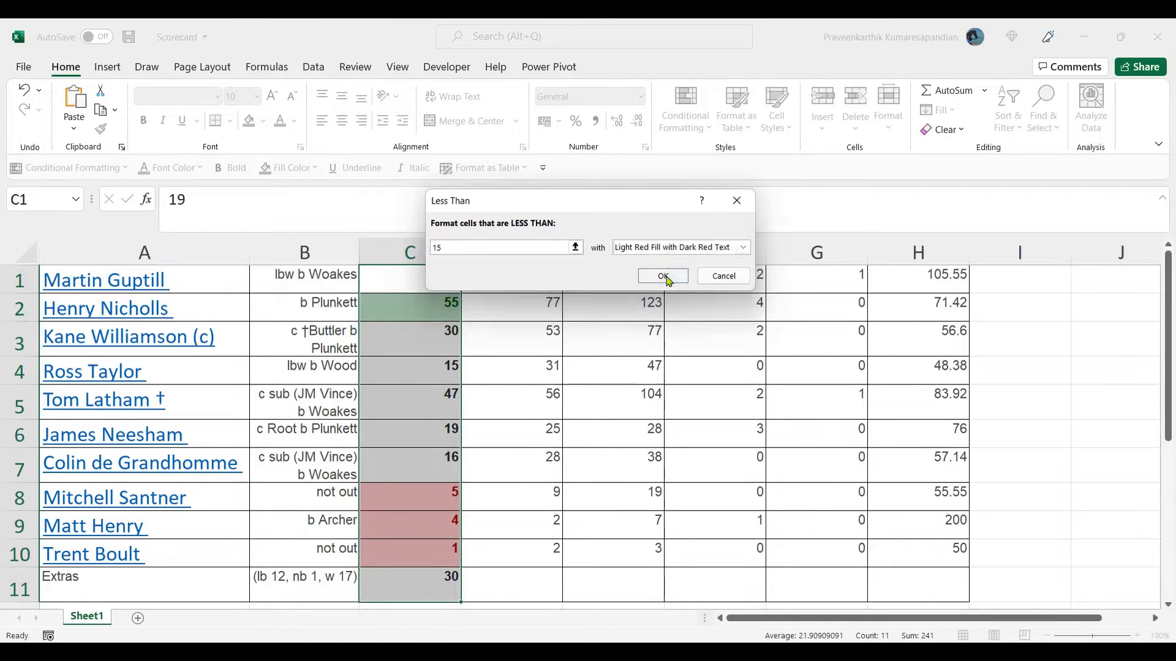
click(390, 491)
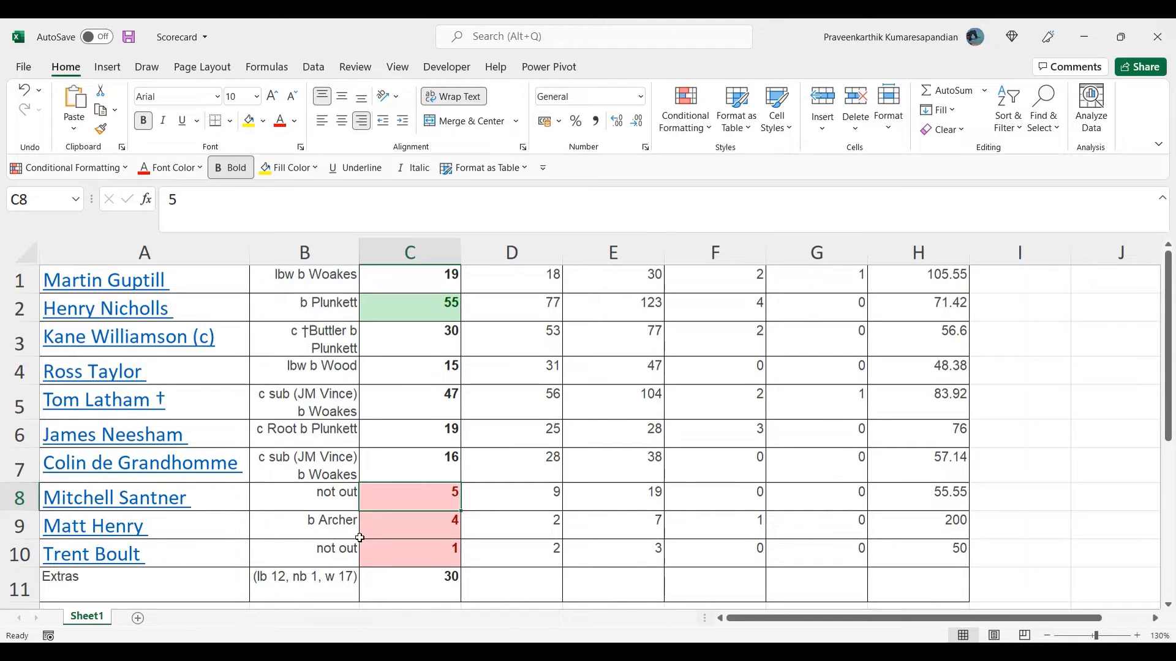
drag(416, 502, 413, 558)
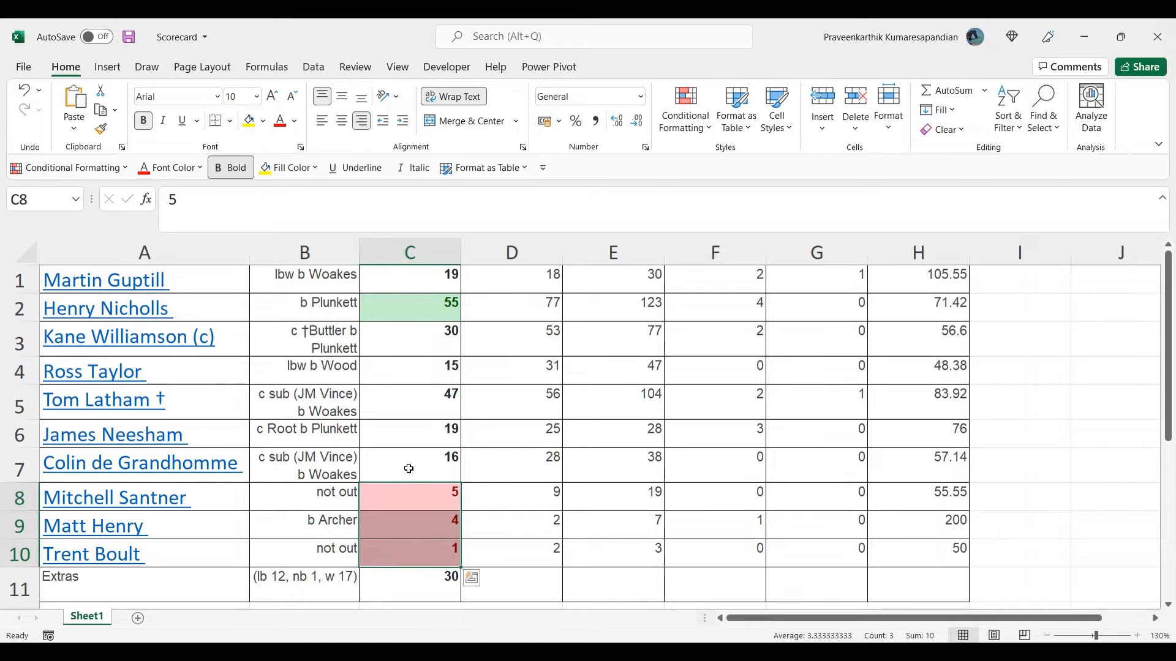
Conditionally format the values between 40 and 50 in C1:C11 with Yellow Fill with Dark Yellow Text
click(380, 583)
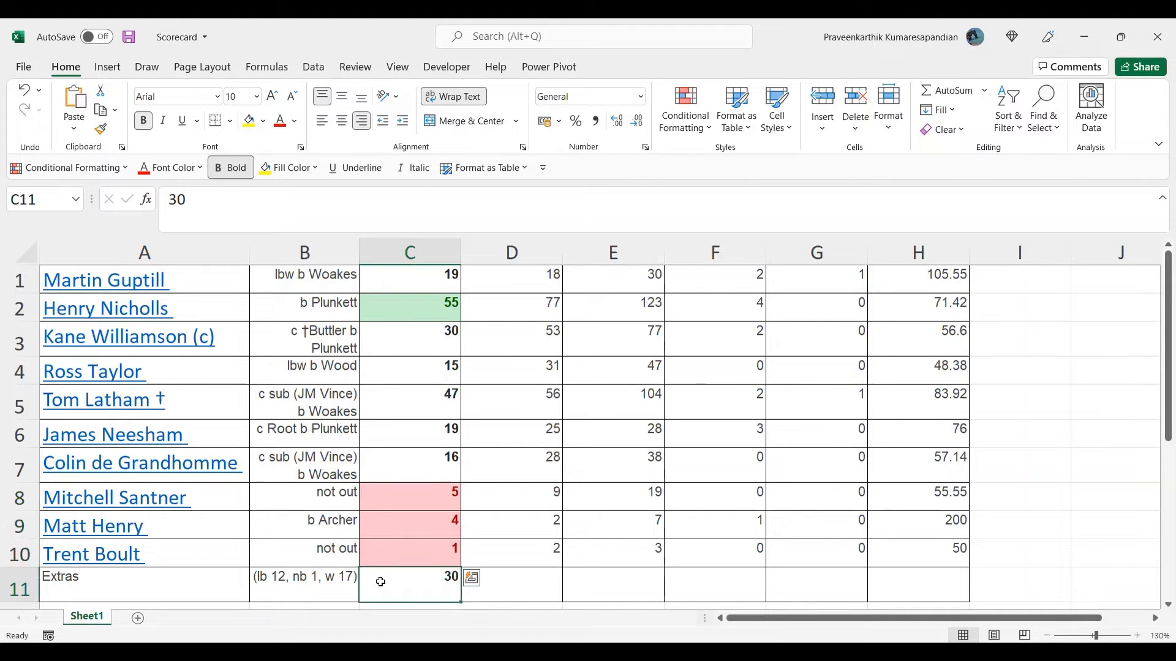
drag(380, 584, 383, 256)
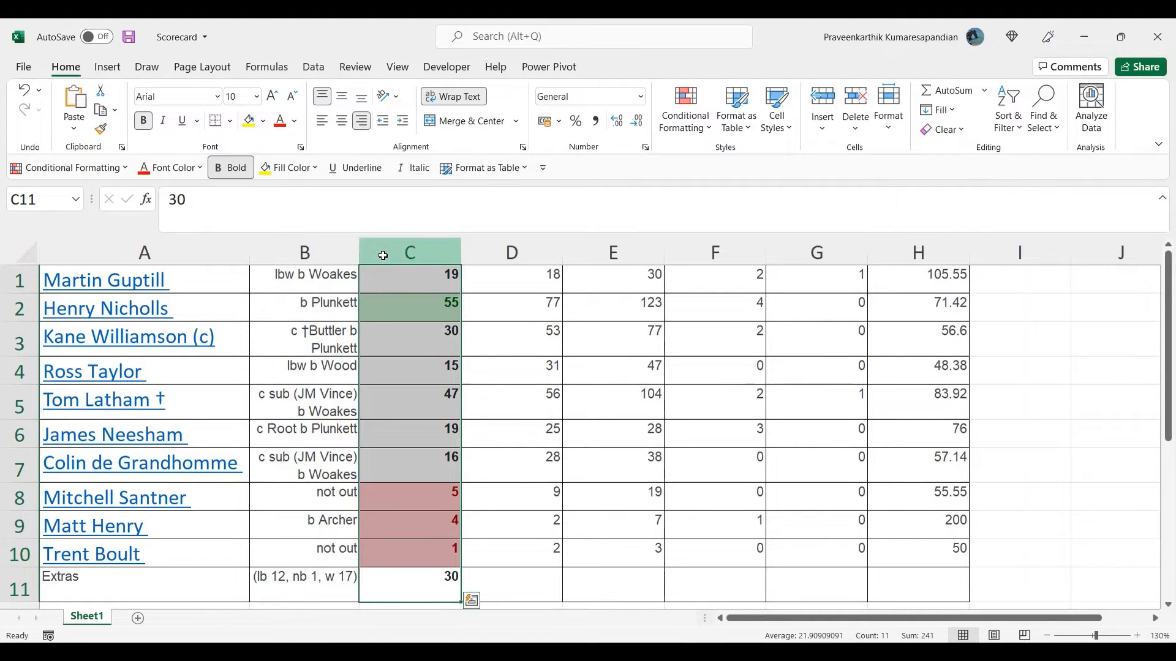
click(690, 132)
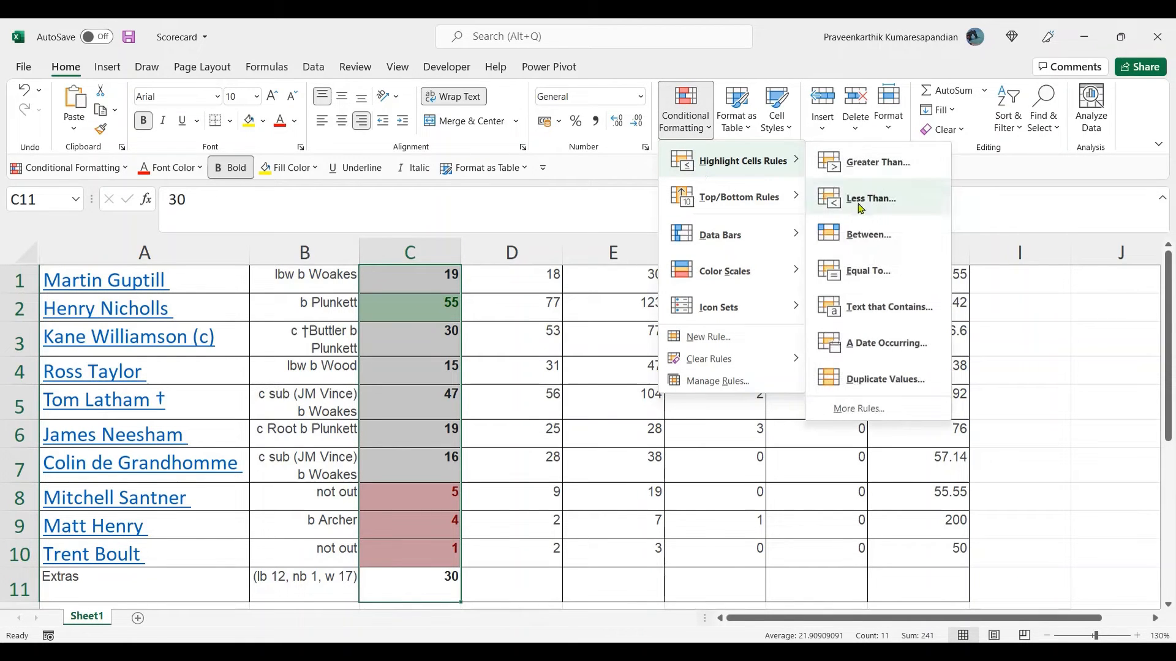
click(857, 235)
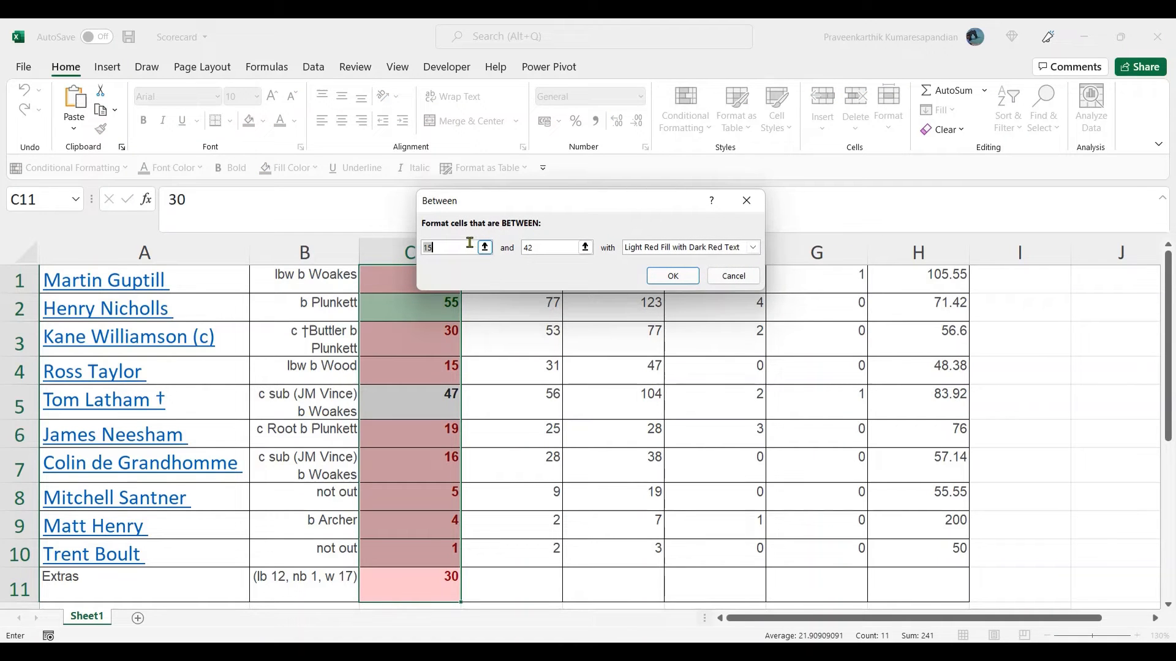
text(40)
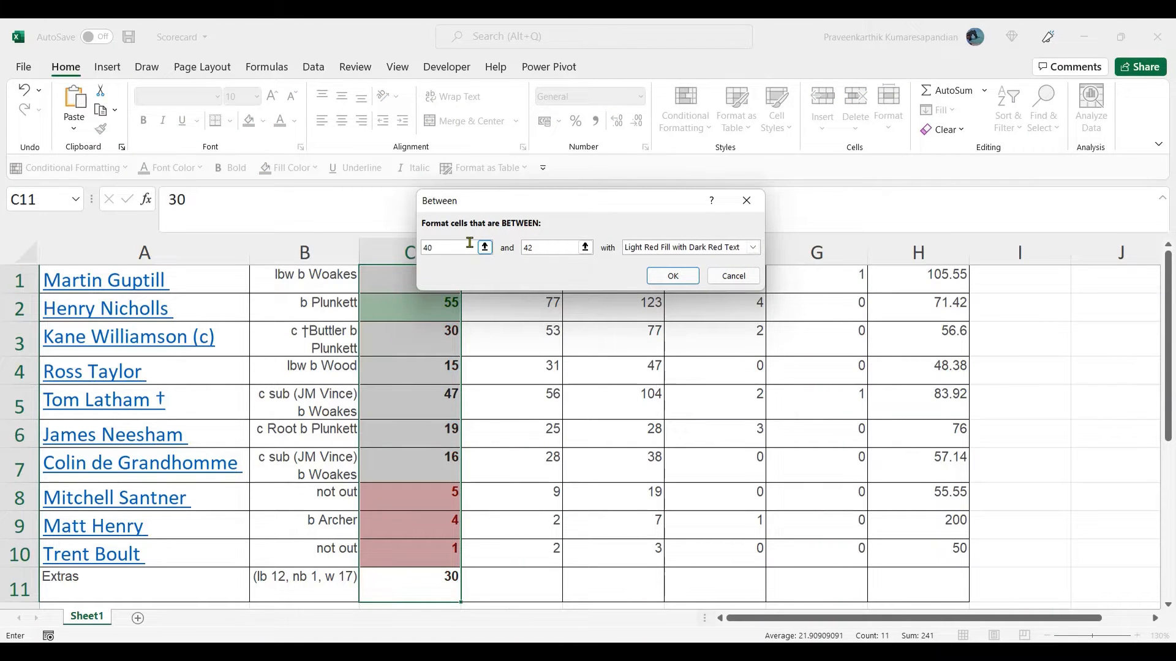
key(Tab)
text(50)
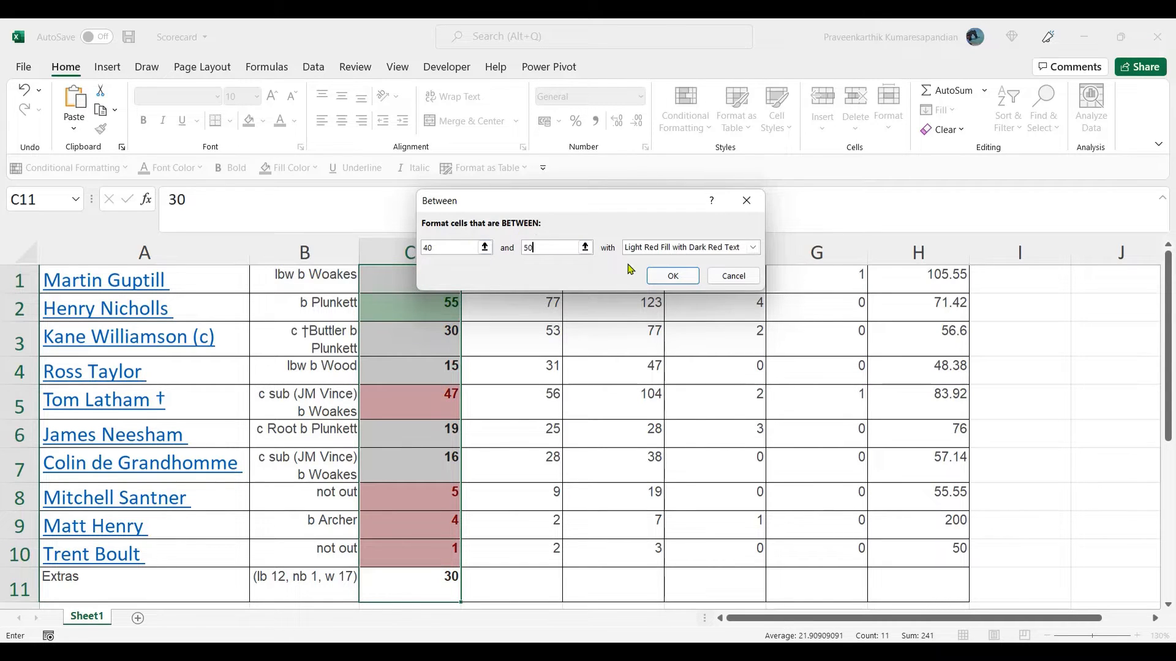
click(679, 249)
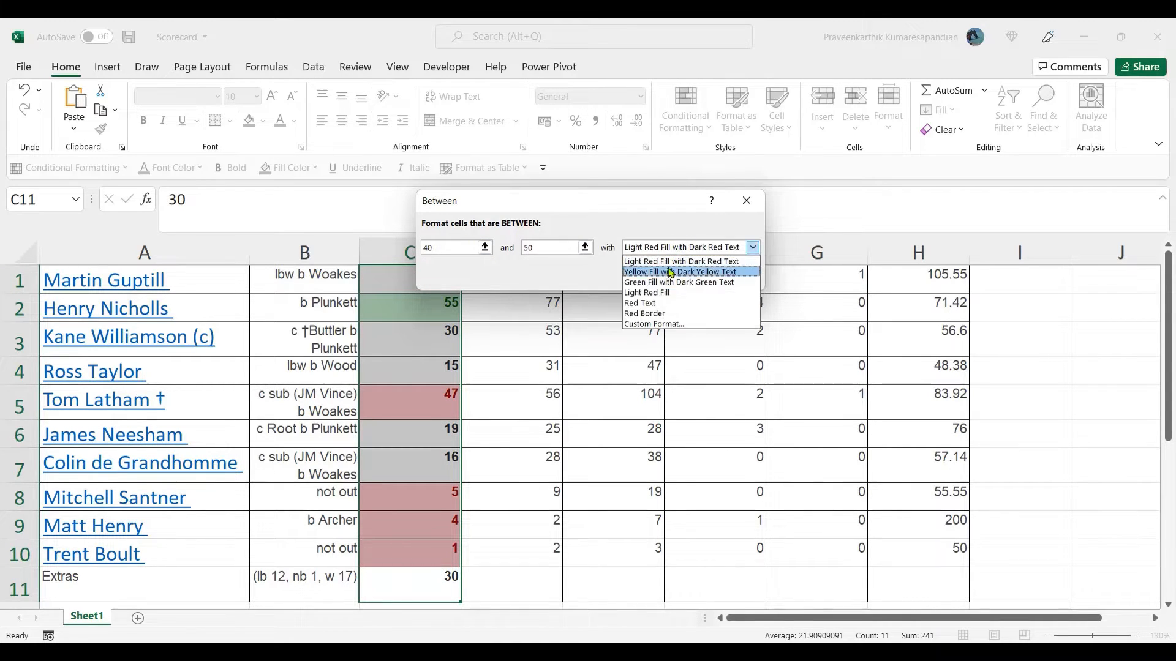
click(672, 274)
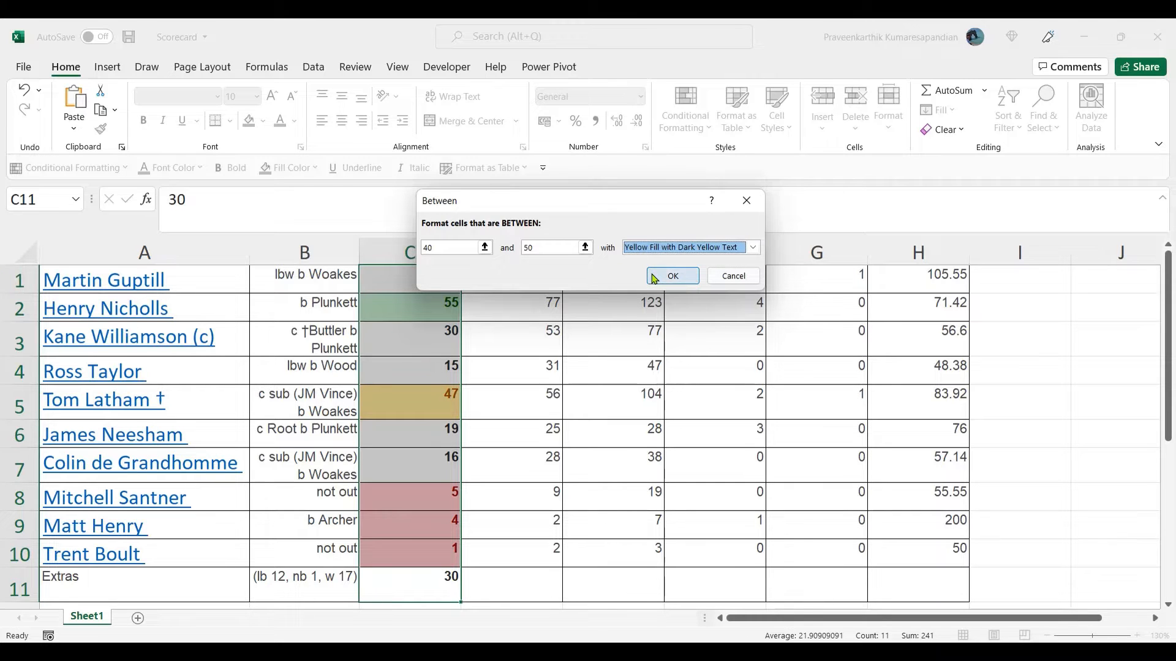
click(654, 277)
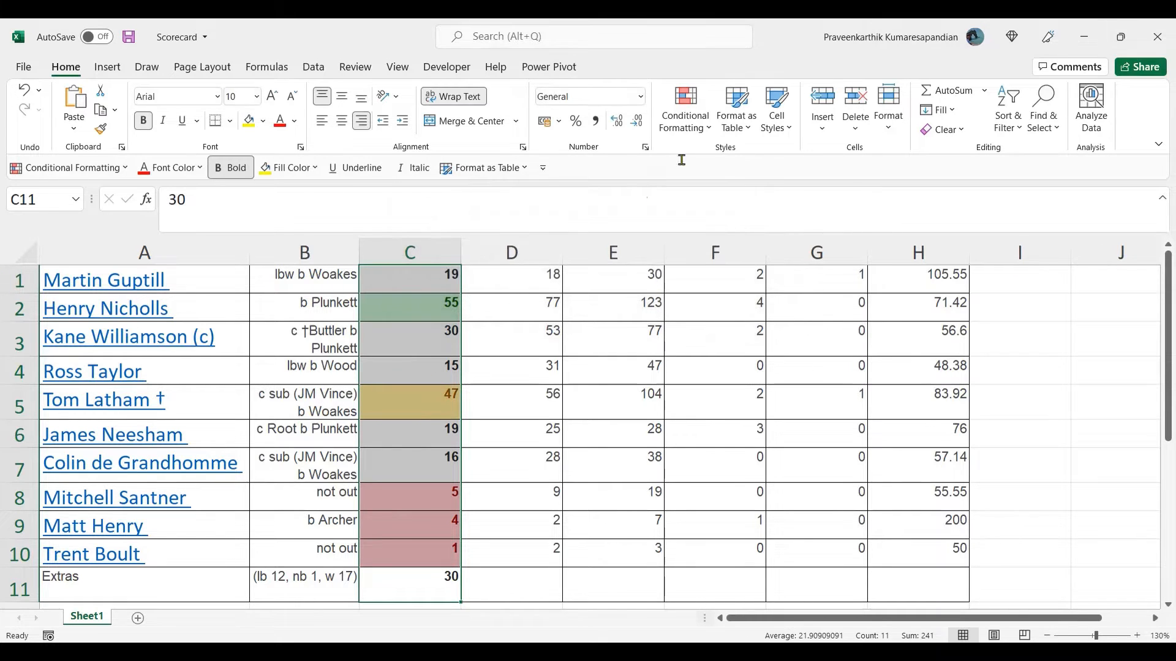
Add an Equal To rule for 0 on C1:C11 with a custom format using a bright red fill
click(692, 122)
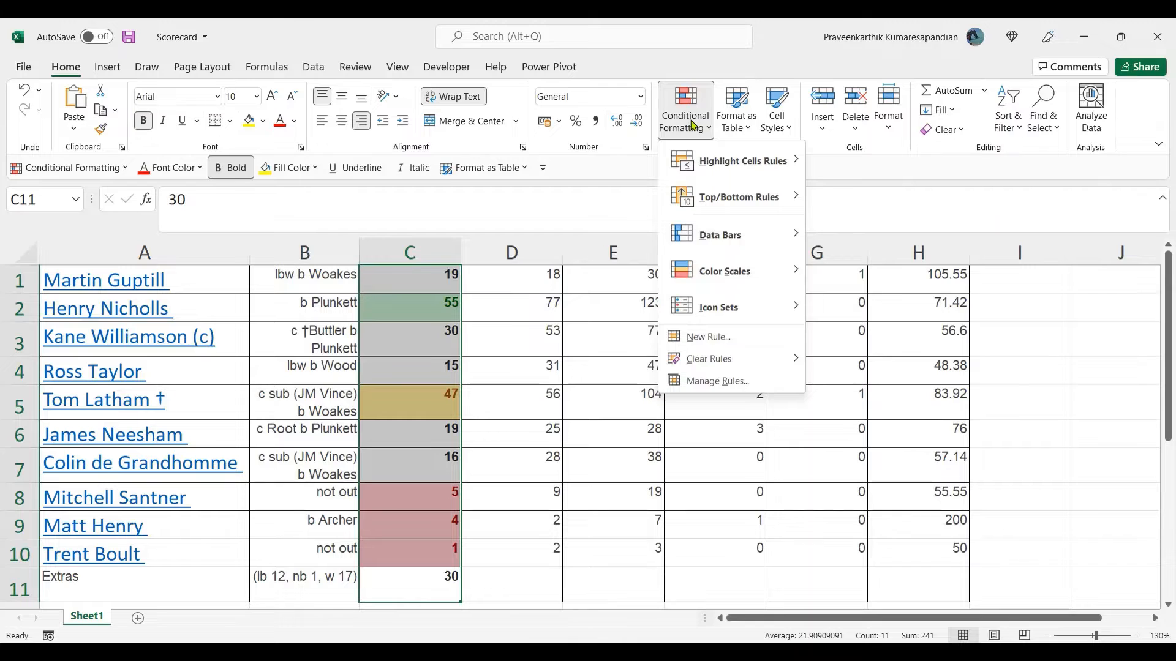
mouse_move(728, 175)
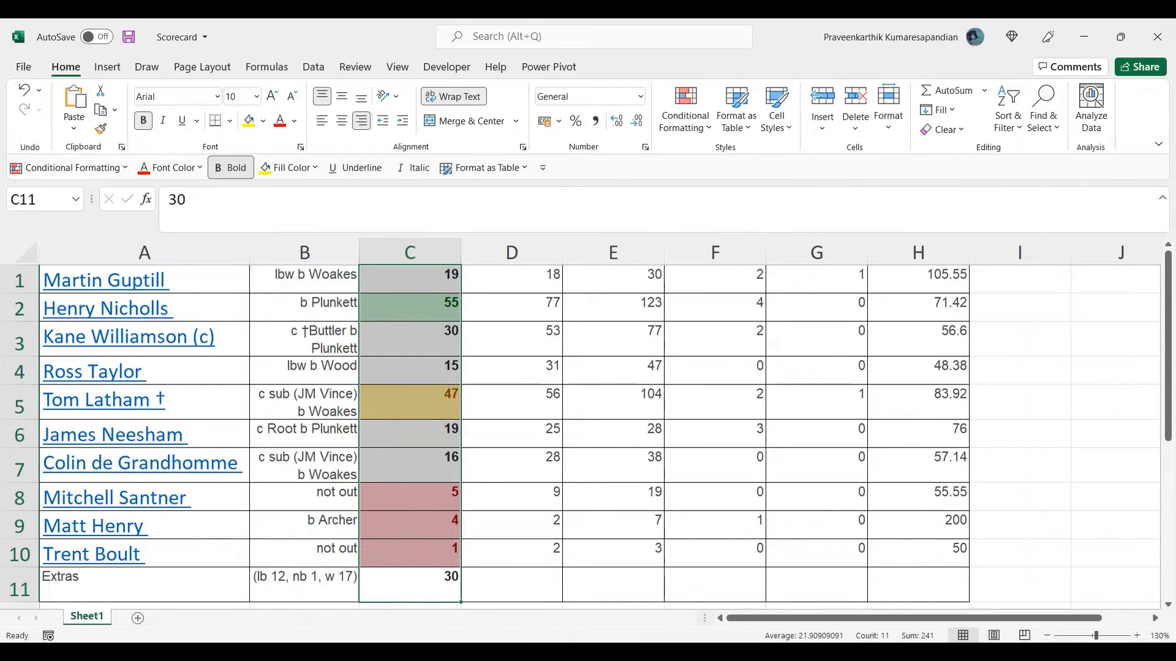
click(690, 127)
mouse_move(718, 160)
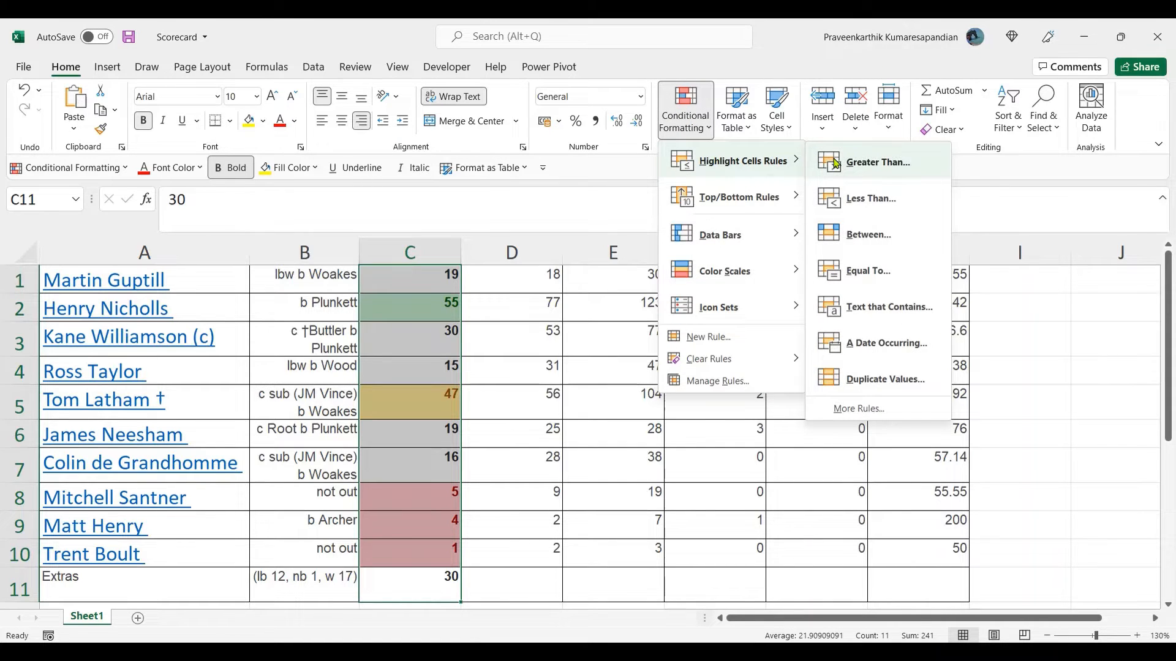
click(870, 274)
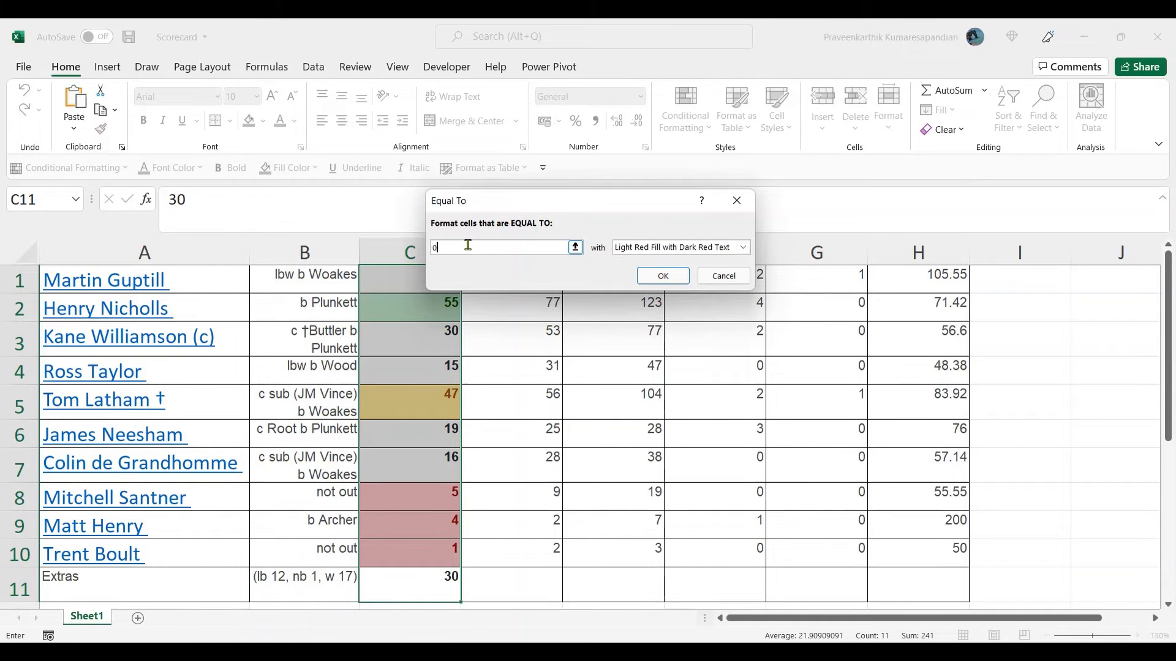
text(0)
click(625, 247)
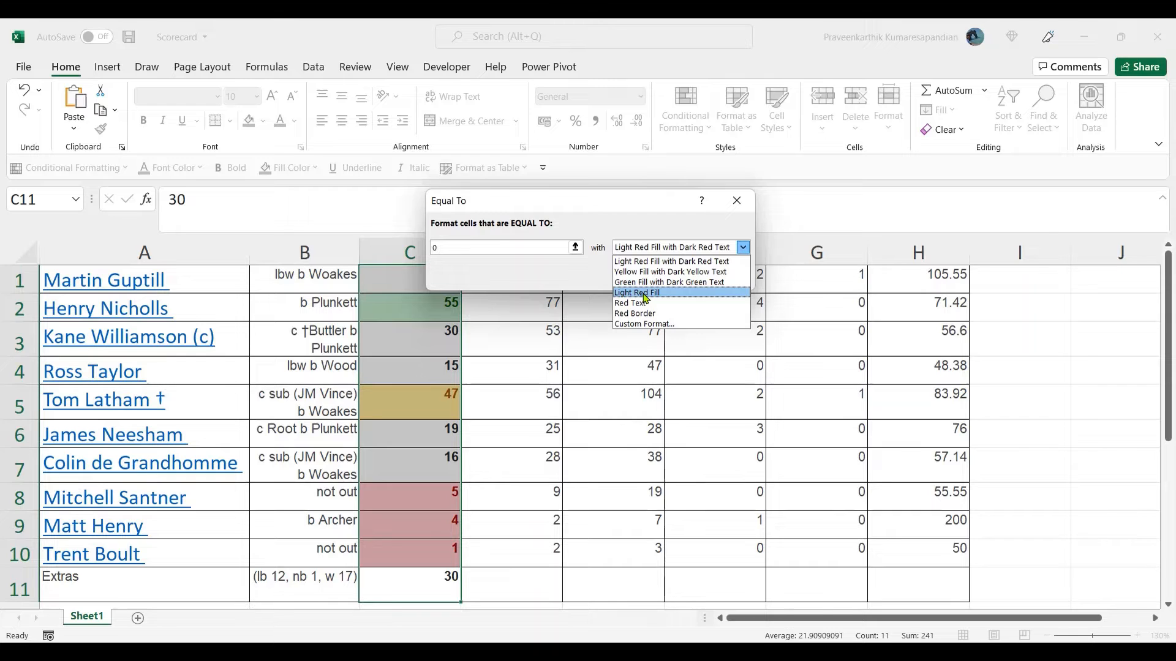
click(654, 325)
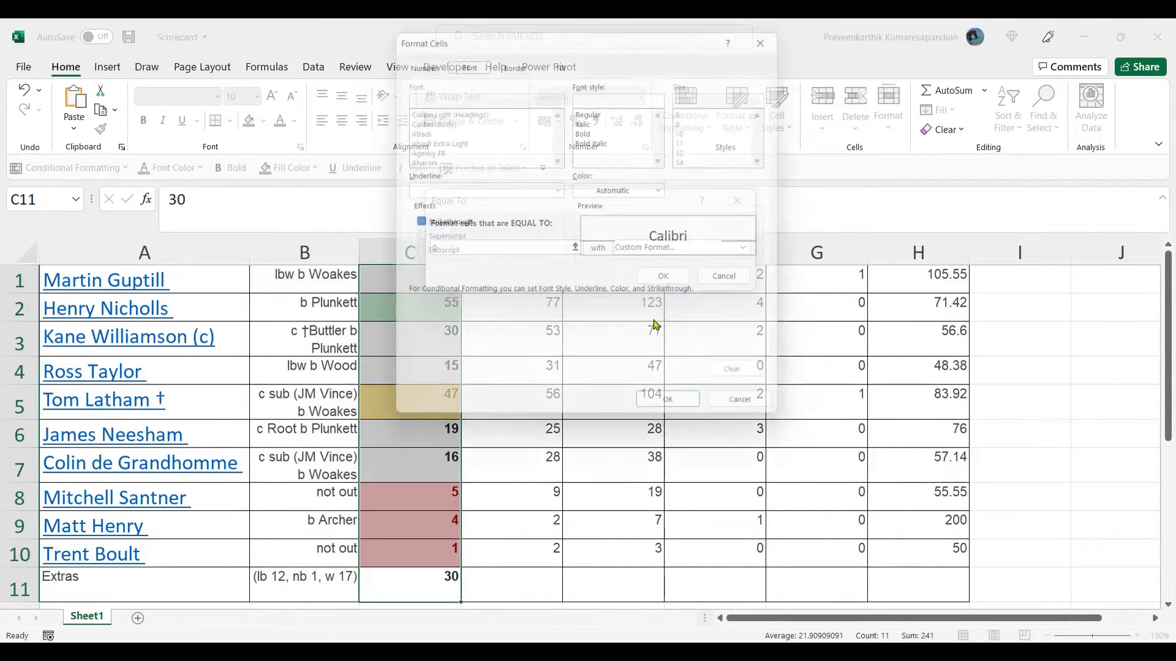
click(561, 58)
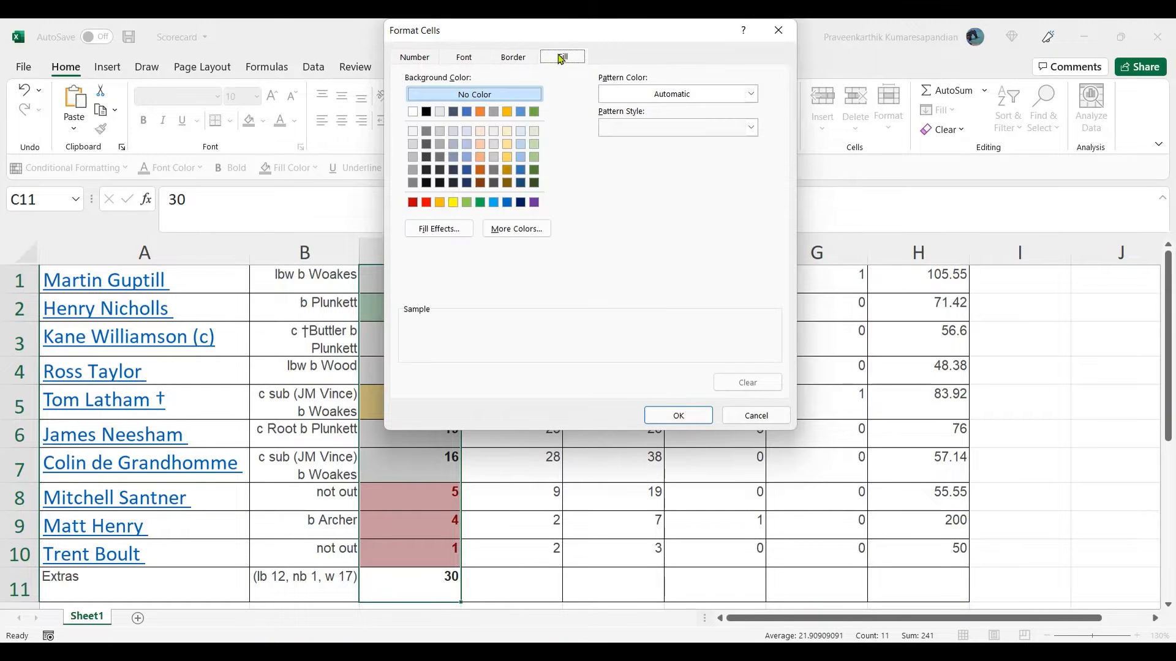
click(427, 202)
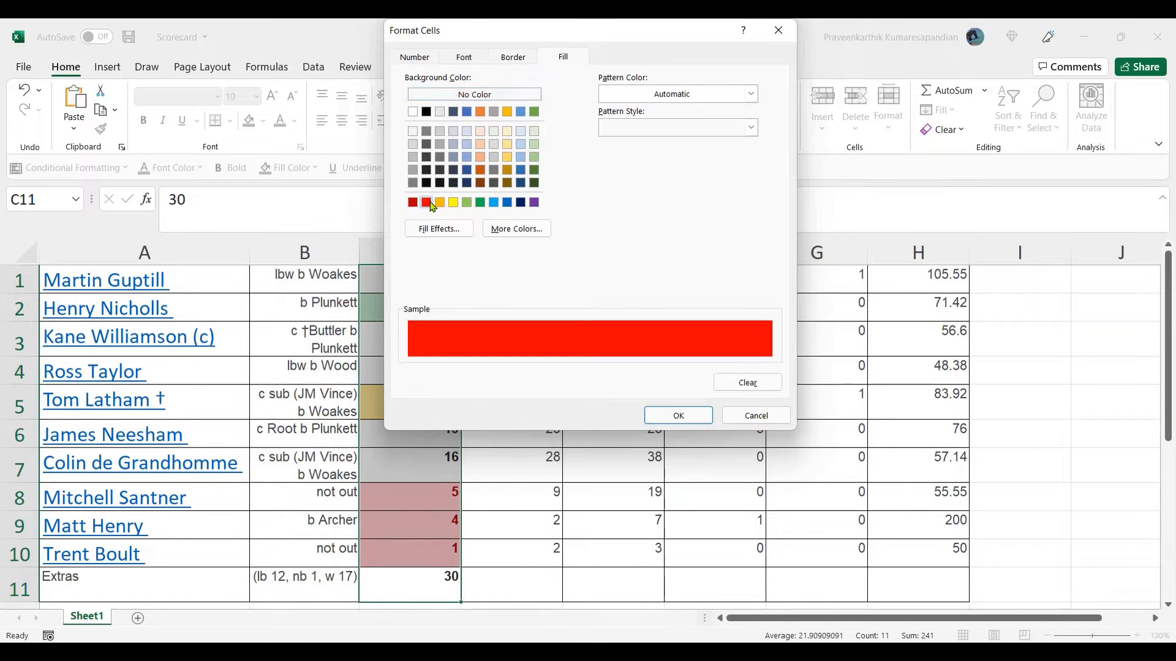
click(678, 415)
click(661, 278)
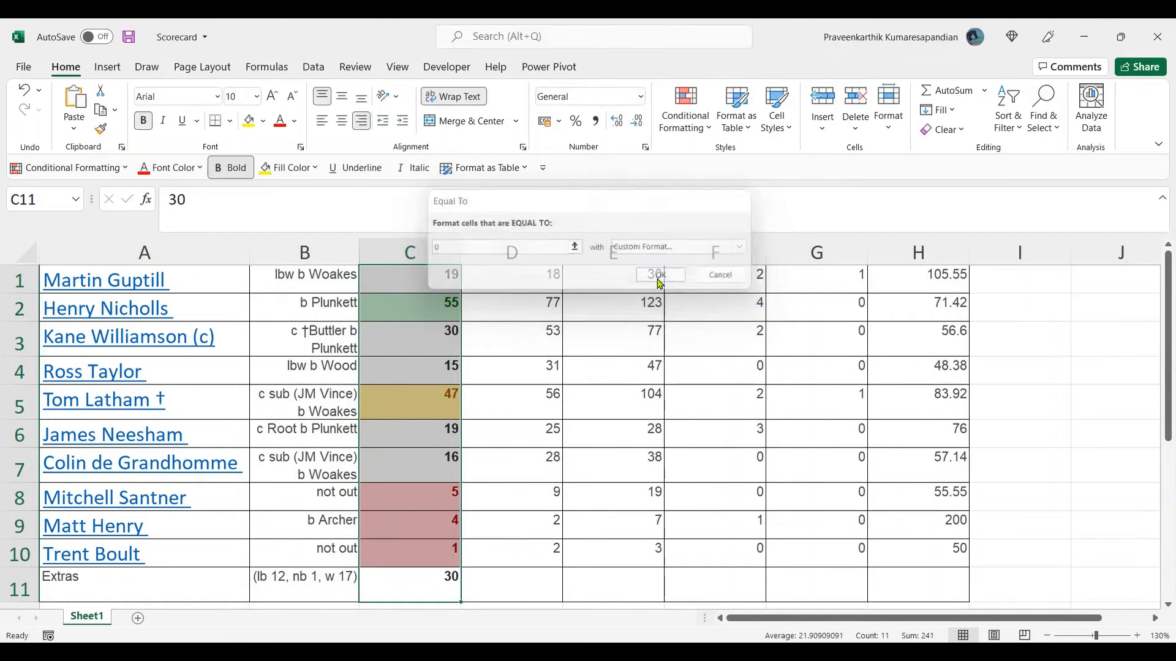
click(439, 338)
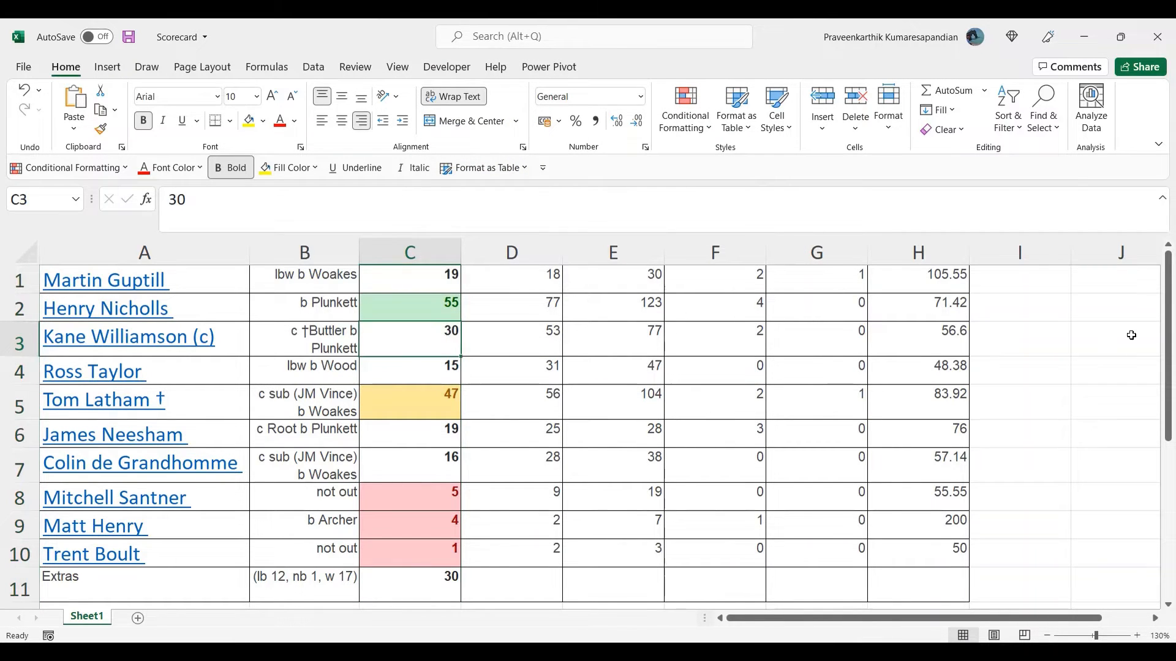
Test the Equal To rule by entering 0 in C10, and undo that entry
drag(412, 278, 406, 554)
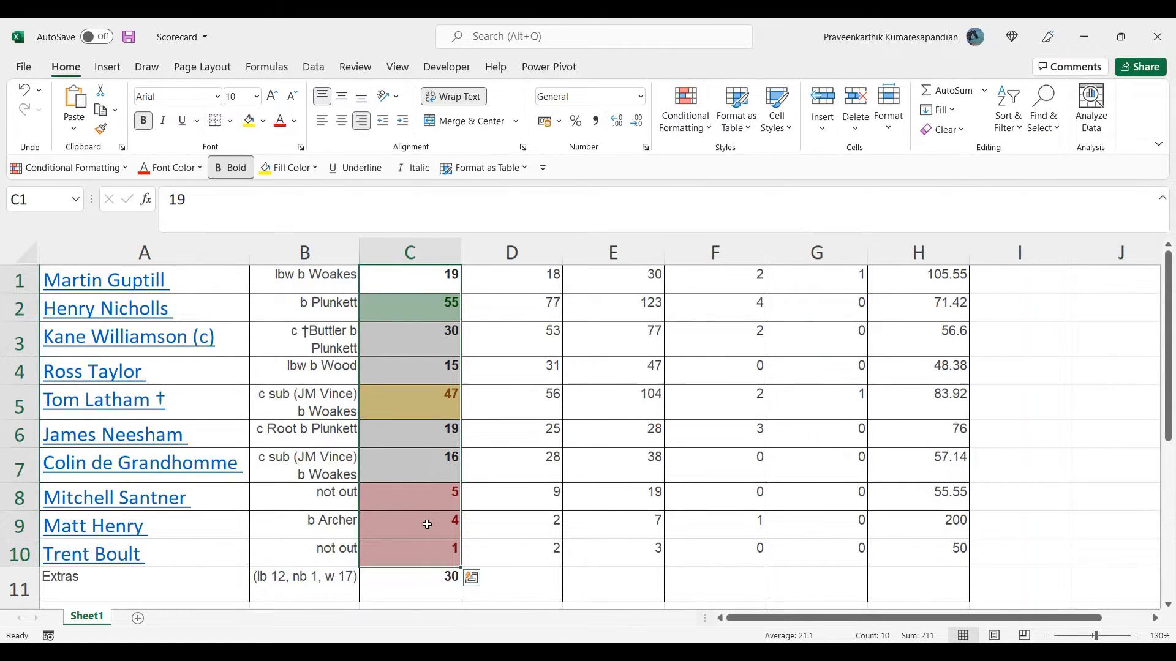
click(494, 530)
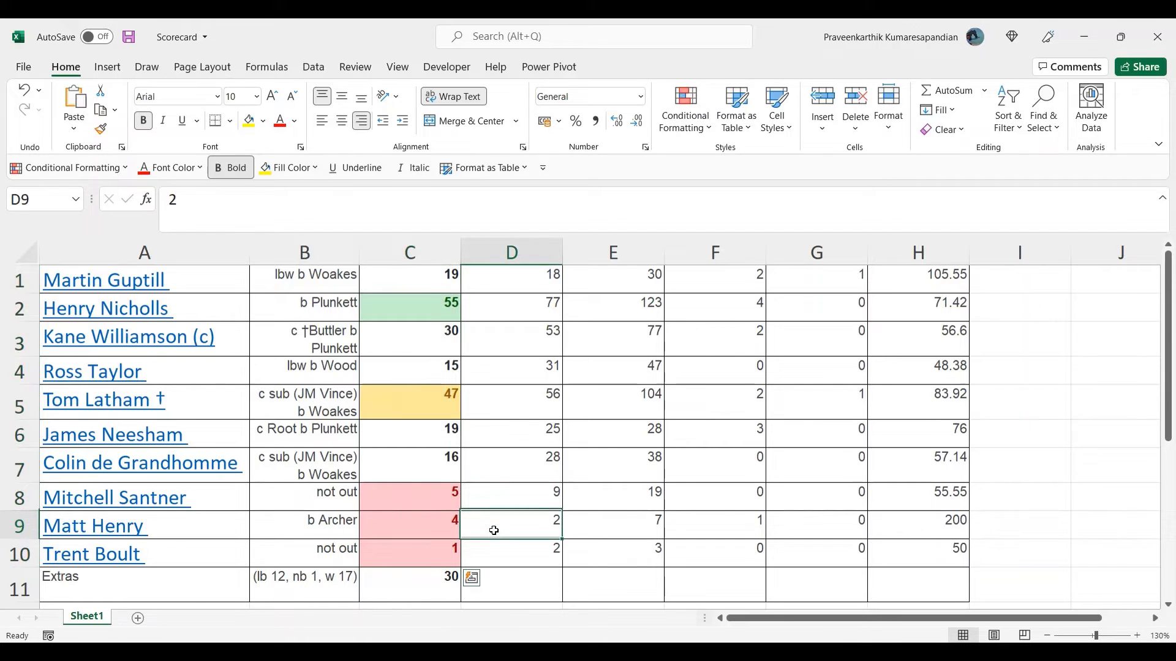
click(403, 552)
text(0)
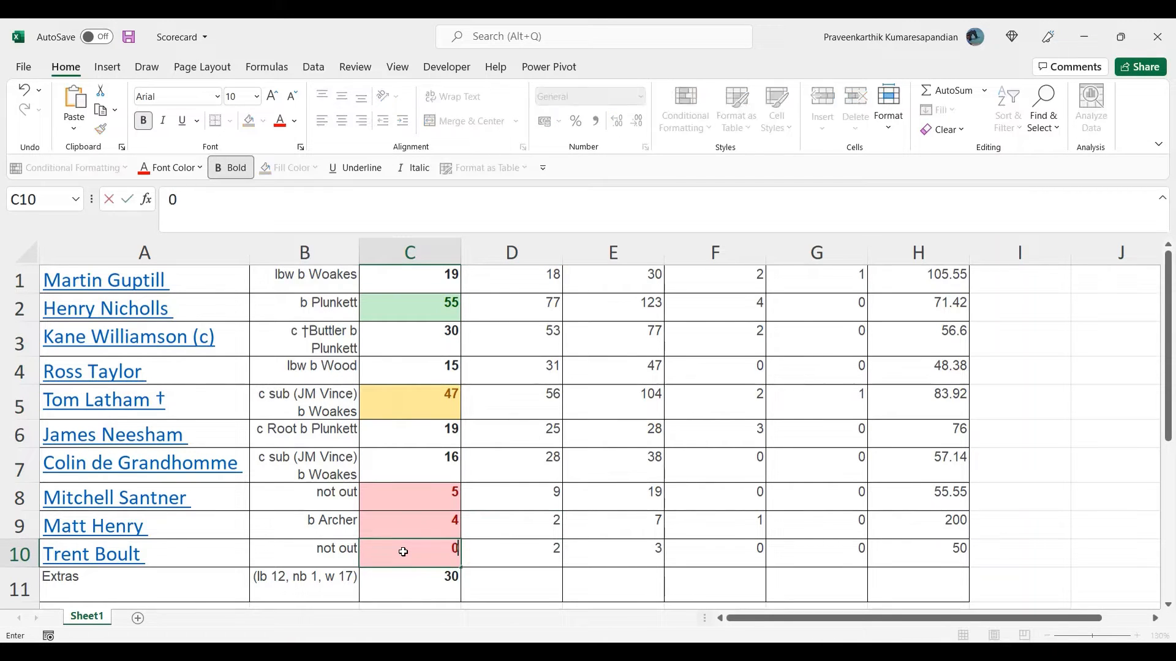
key(Return)
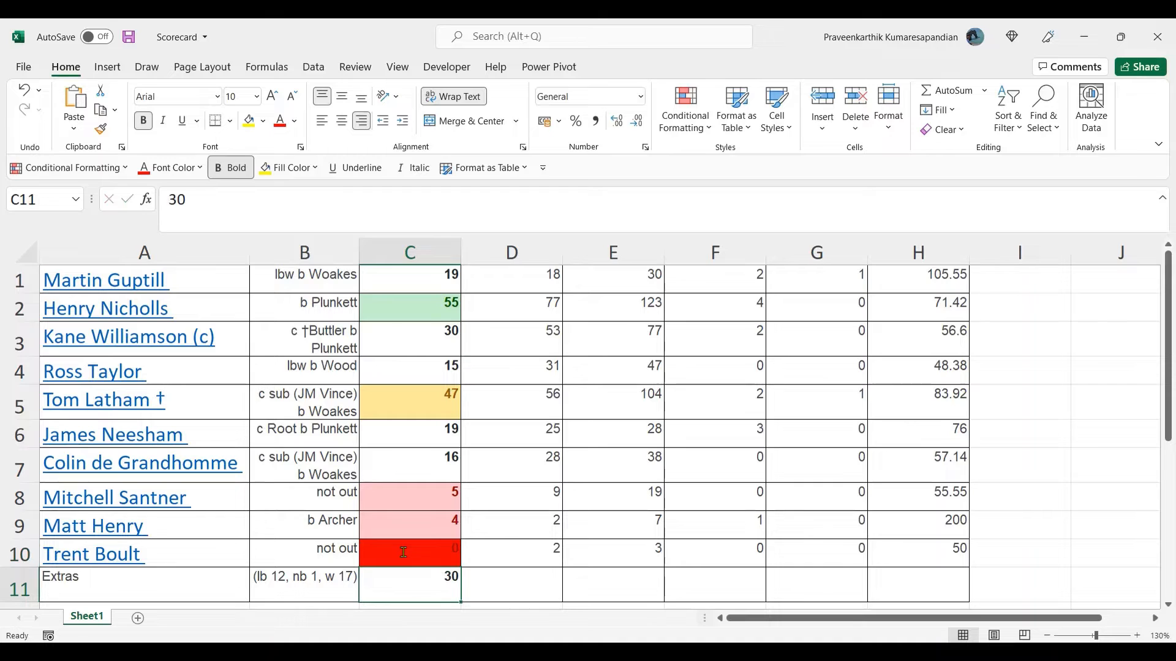
click(410, 553)
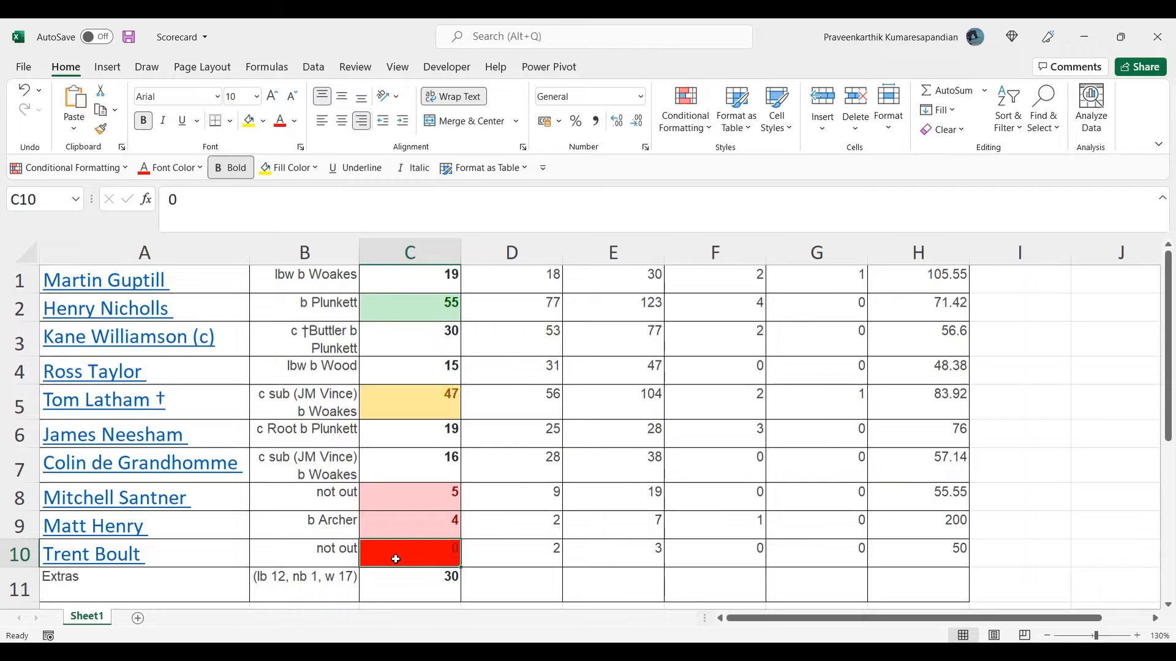
key(ctrl+z)
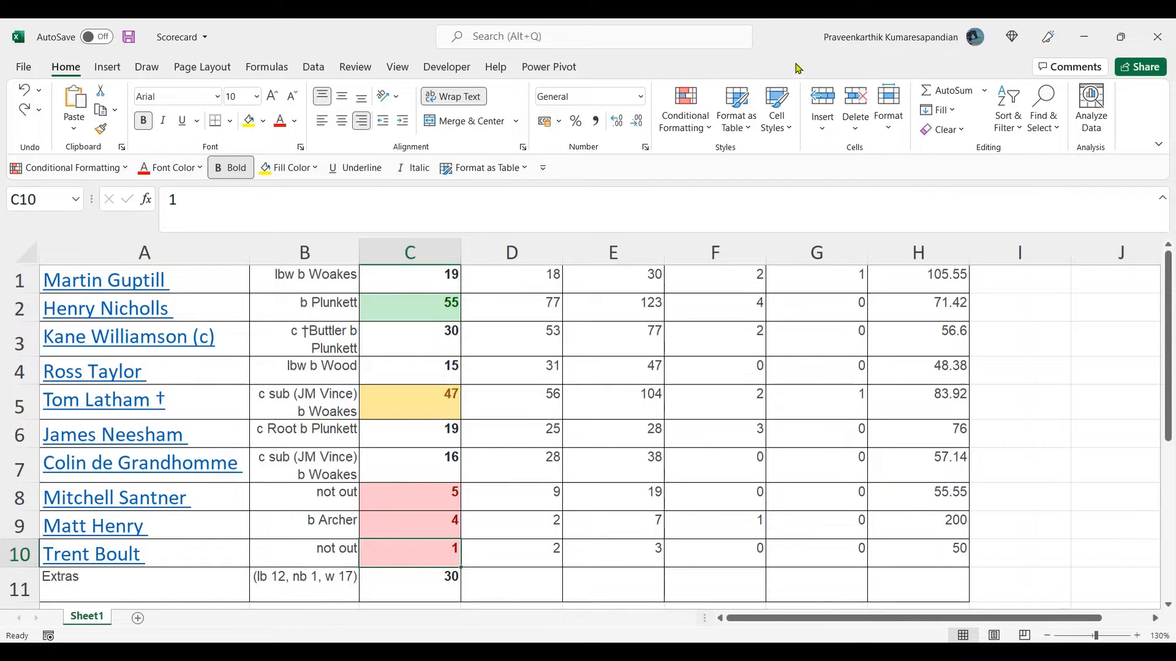
Clear the conditional formatting rules from the selected cells C1:C11
click(712, 112)
mouse_move(789, 161)
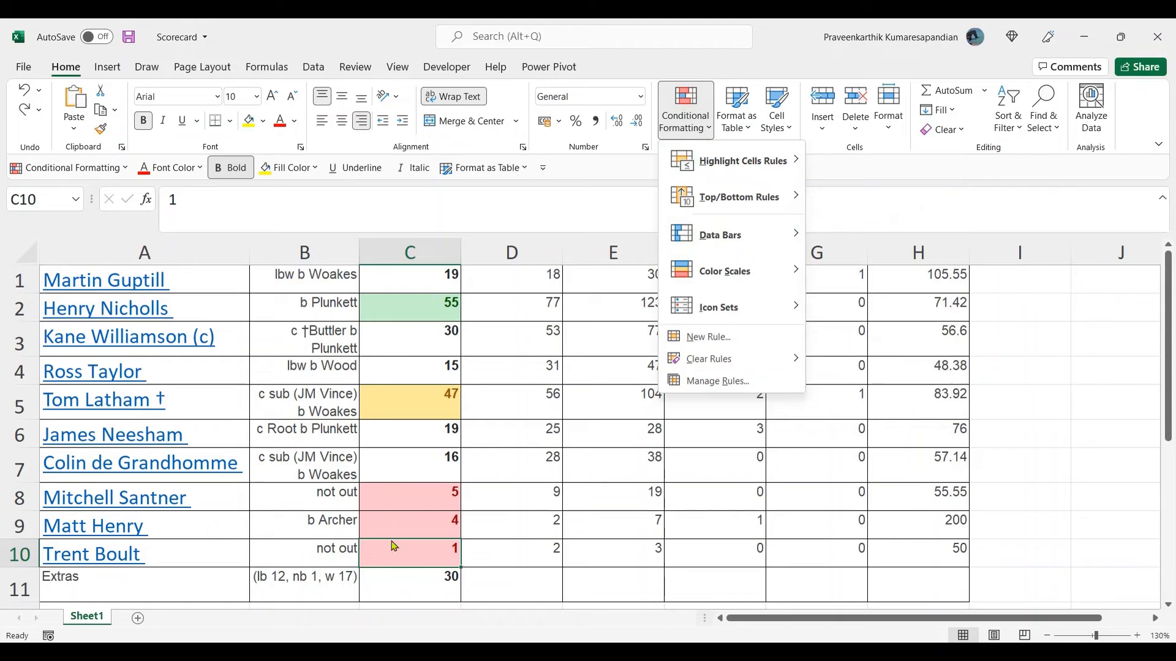
click(392, 559)
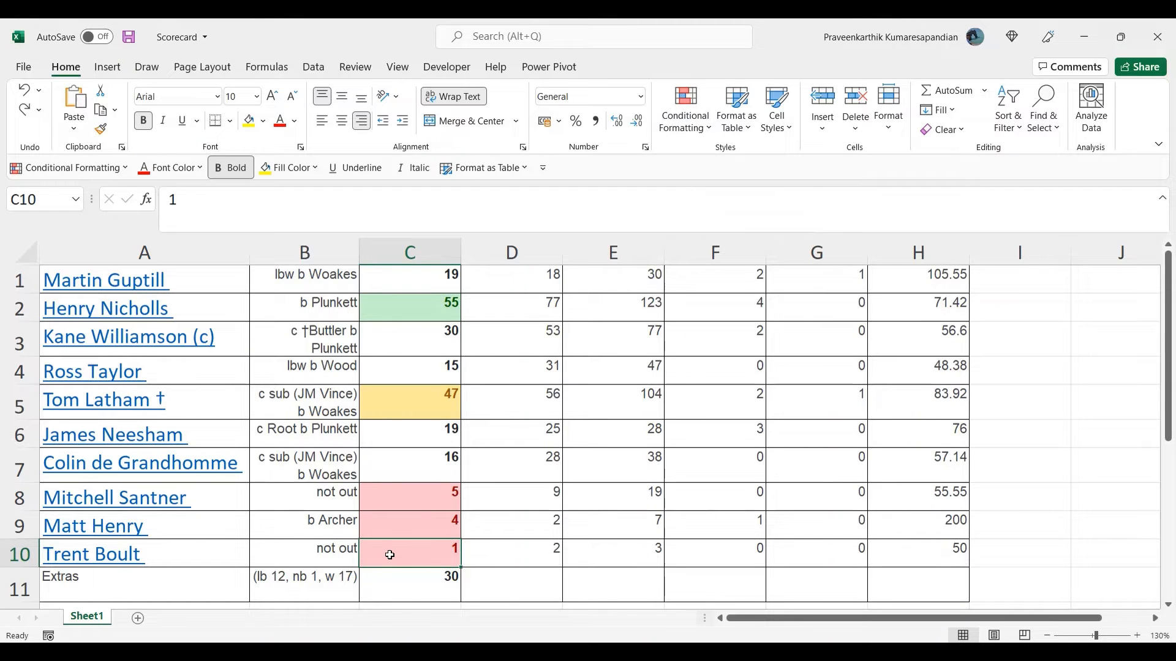
click(677, 129)
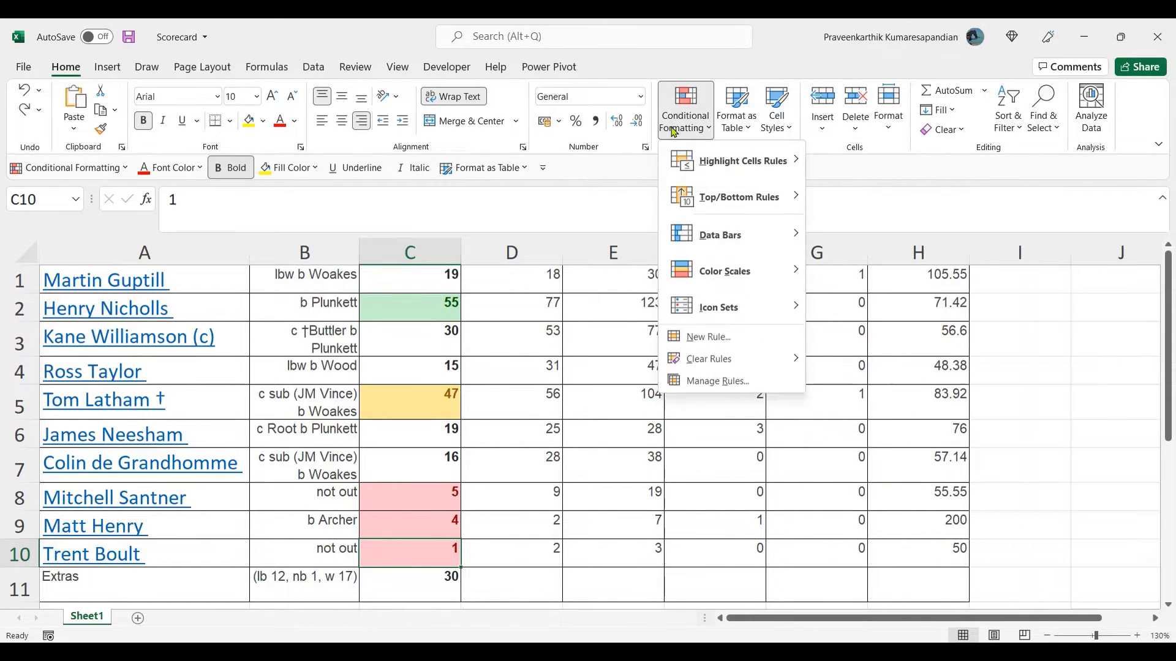
click(397, 574)
drag(397, 590, 397, 245)
click(693, 119)
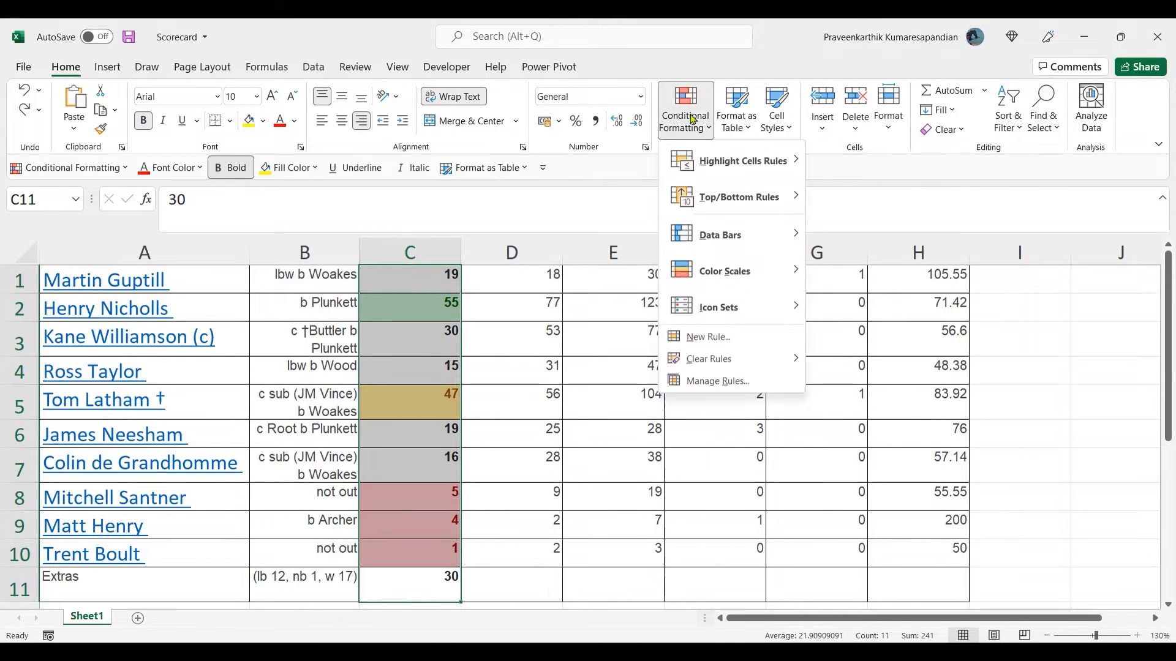
mouse_move(714, 366)
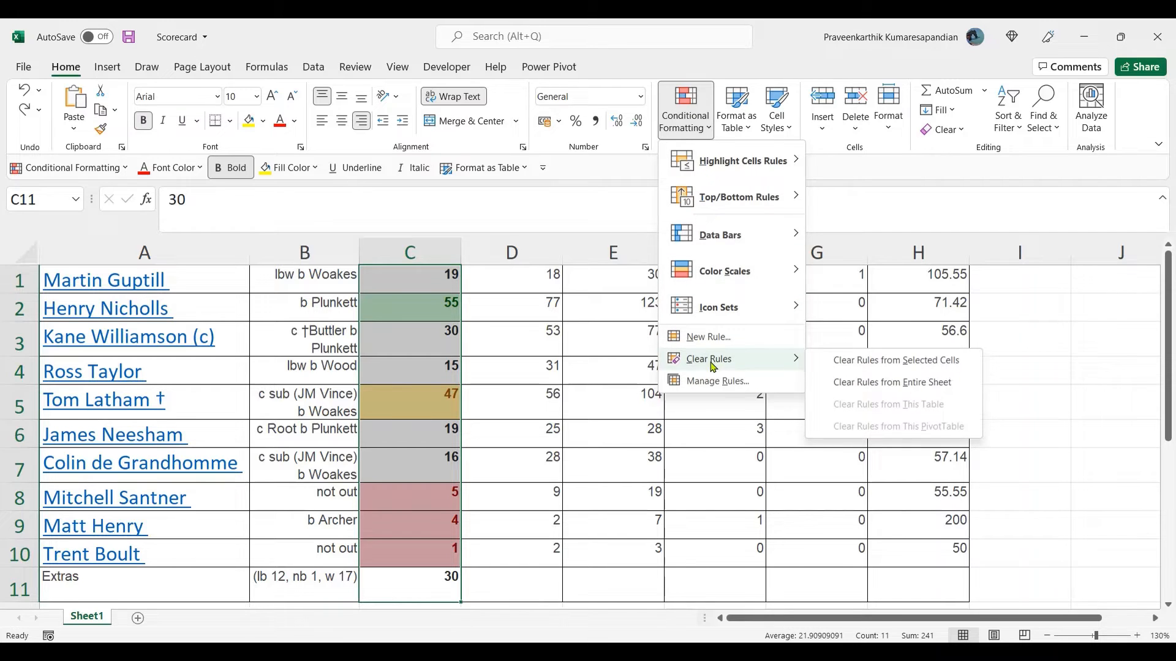
click(866, 367)
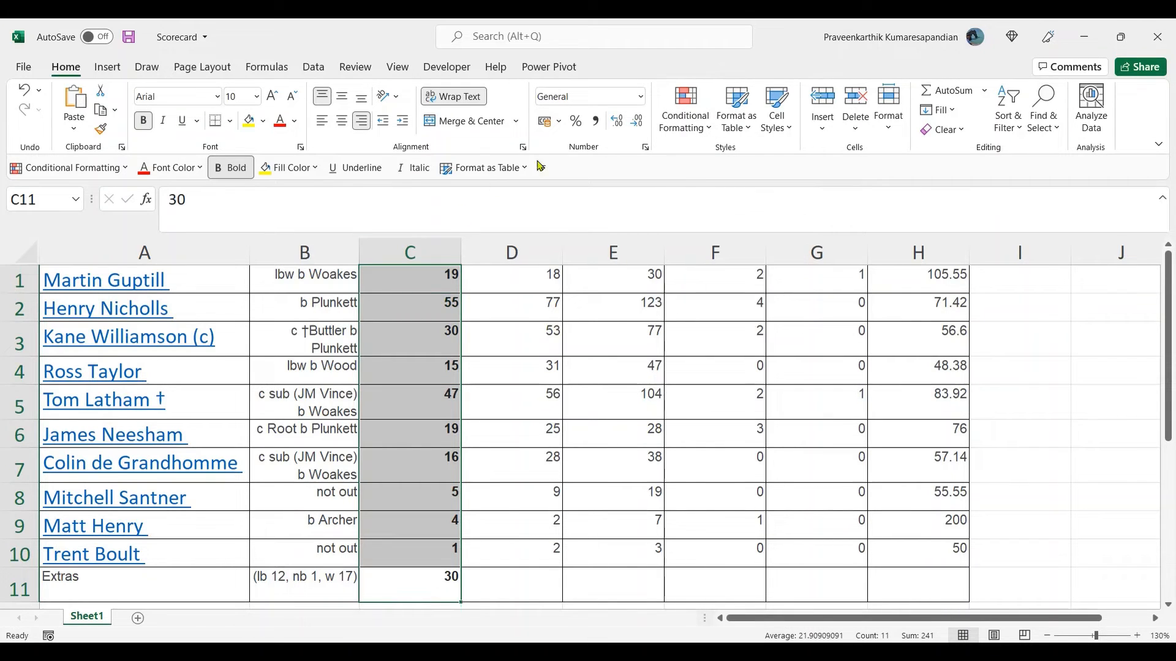
Add a Top 10 Items rule on C1:C11 for the top 2 values with Green Fill with Dark Green Text
click(677, 132)
mouse_move(699, 194)
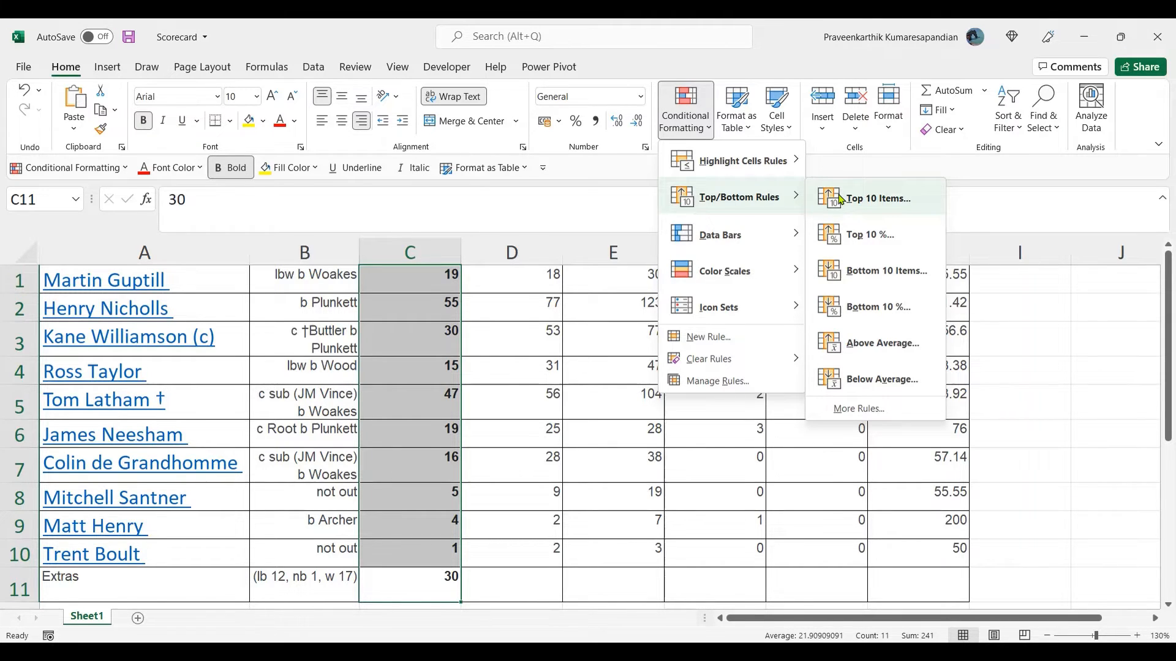
click(873, 202)
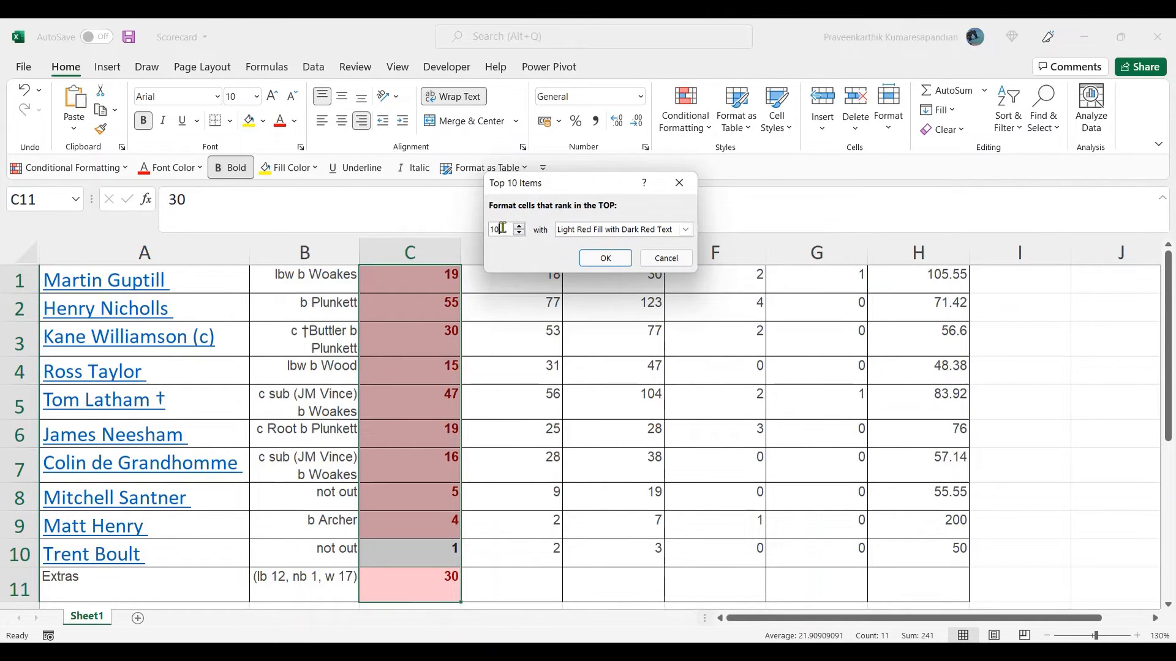
drag(502, 228, 483, 229)
text(2)
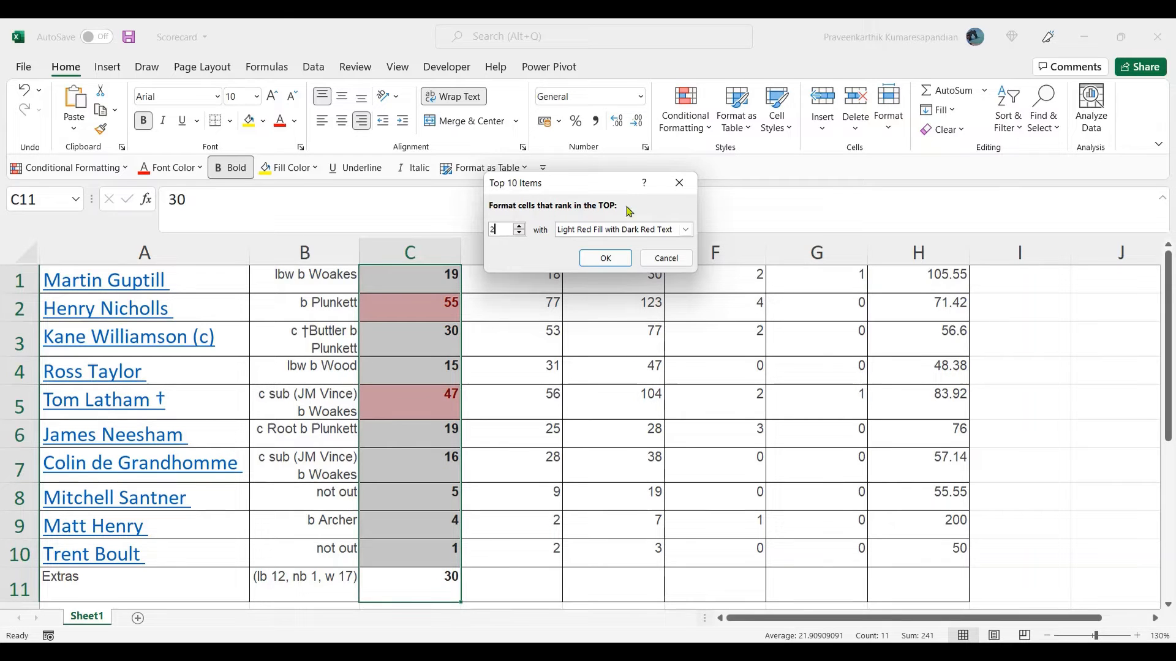
click(622, 233)
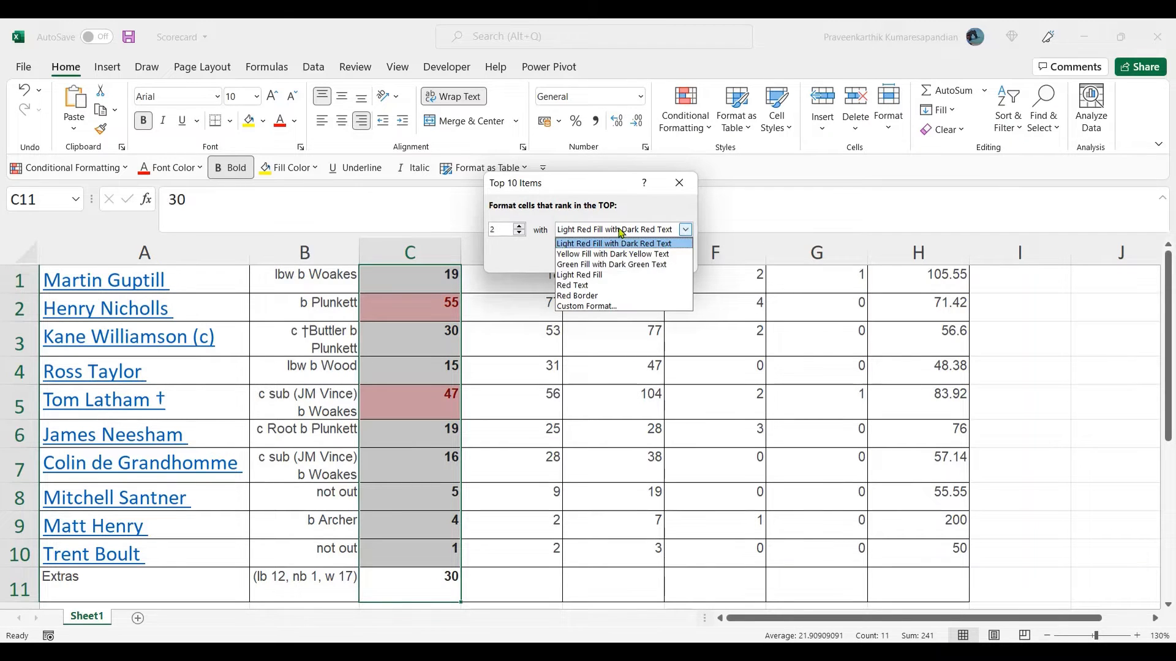
click(612, 267)
click(609, 263)
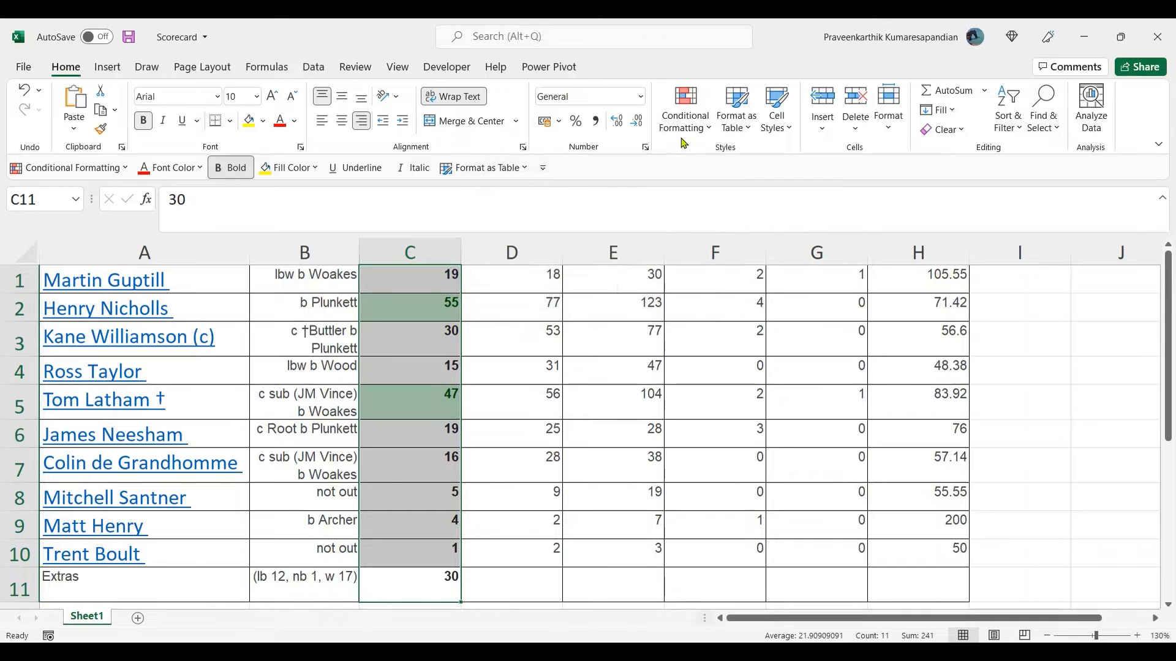
Add a Bottom 10 Items rule on C1:C11 for the bottom 2 values with Light Red Fill with Dark Red Text, and check the highlighted runs
click(699, 133)
mouse_move(738, 196)
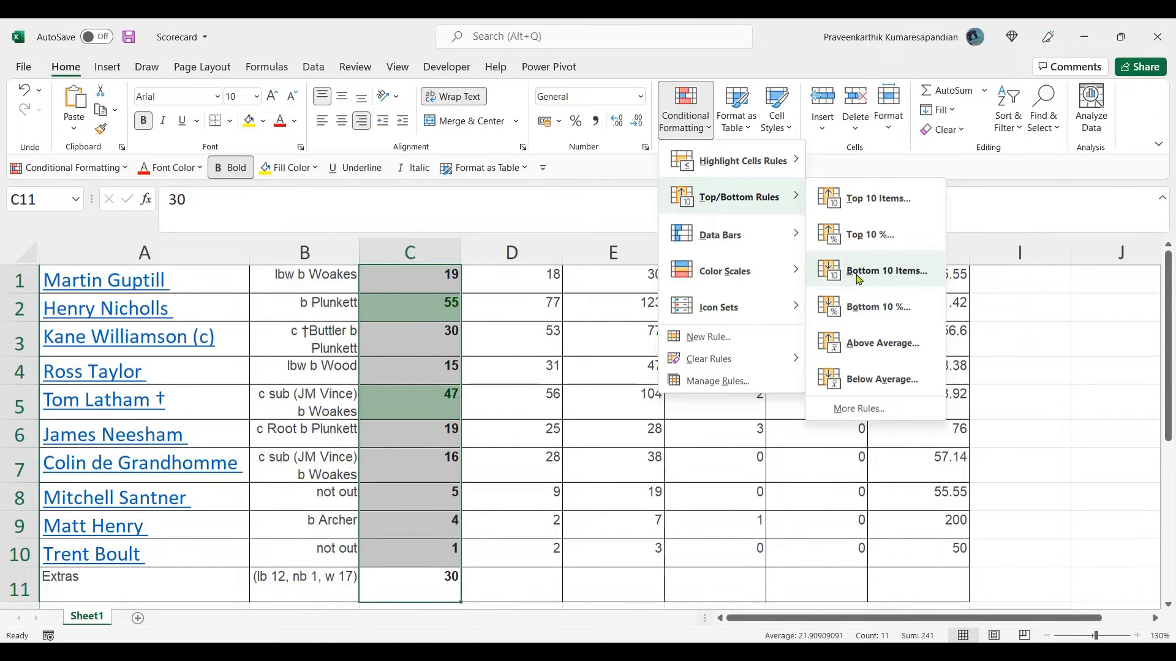
click(853, 274)
key(BackSpace)
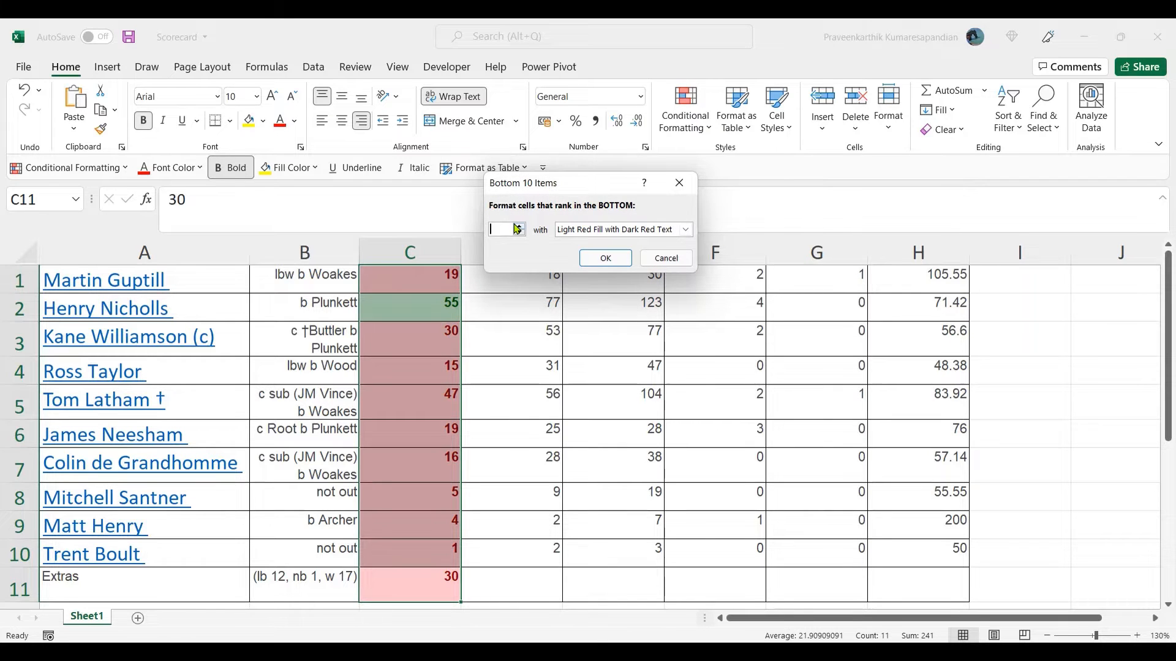
text(2)
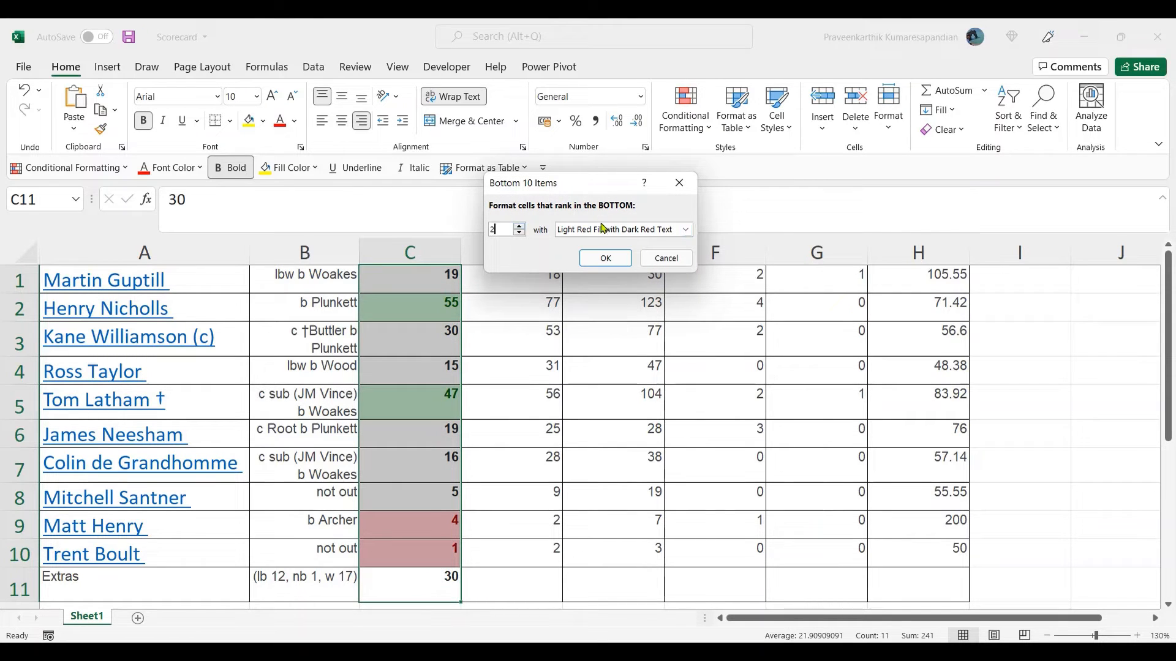
click(604, 258)
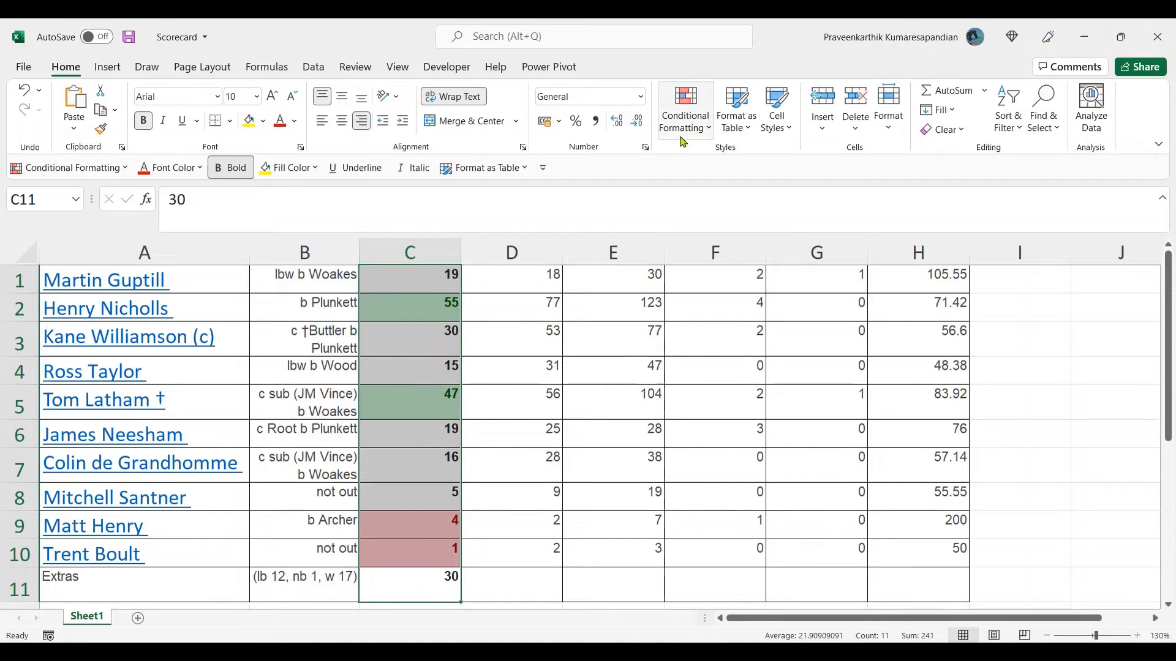
click(406, 308)
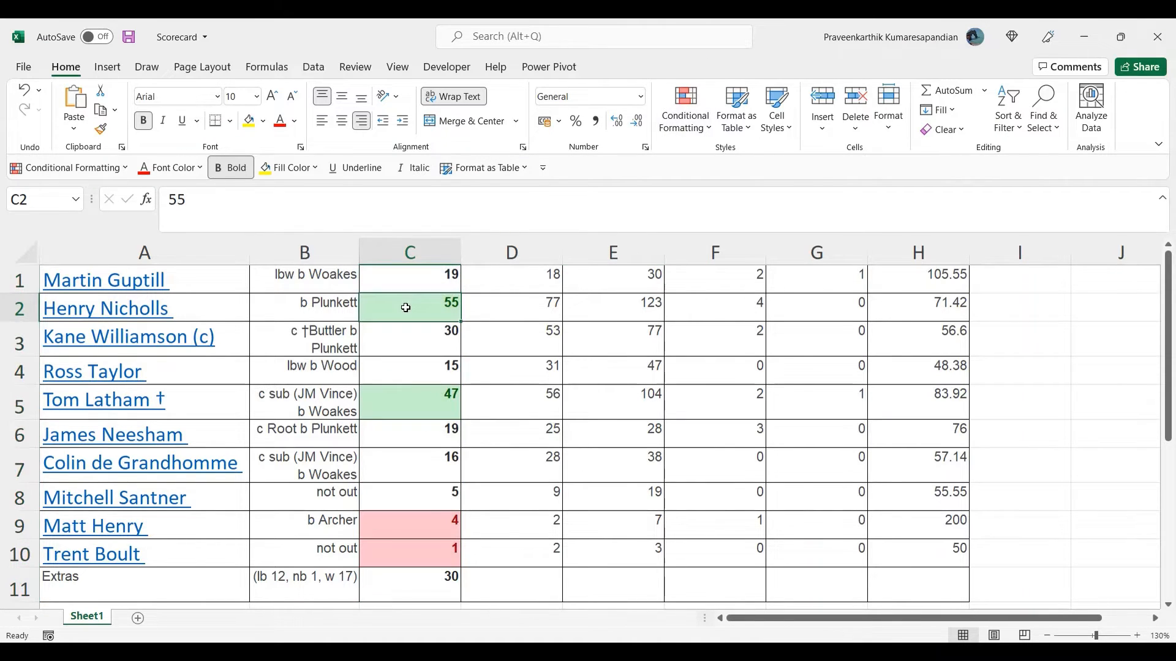
click(413, 406)
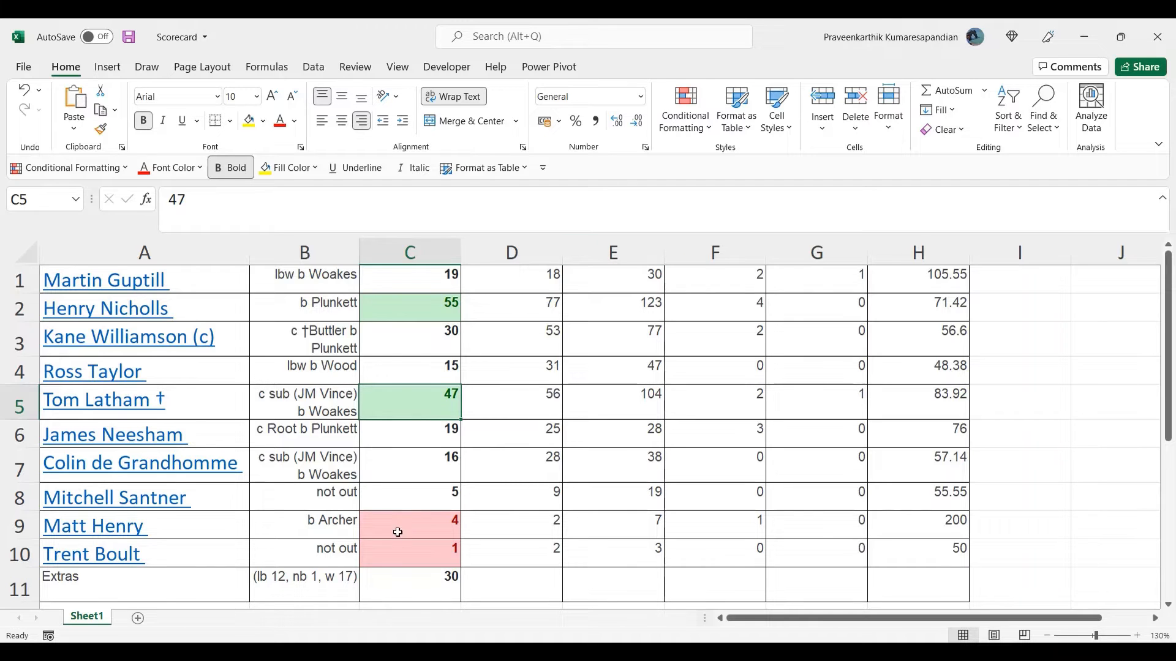
Clear the conditional formatting rules from C5 and from the whole range C1:C11
click(687, 132)
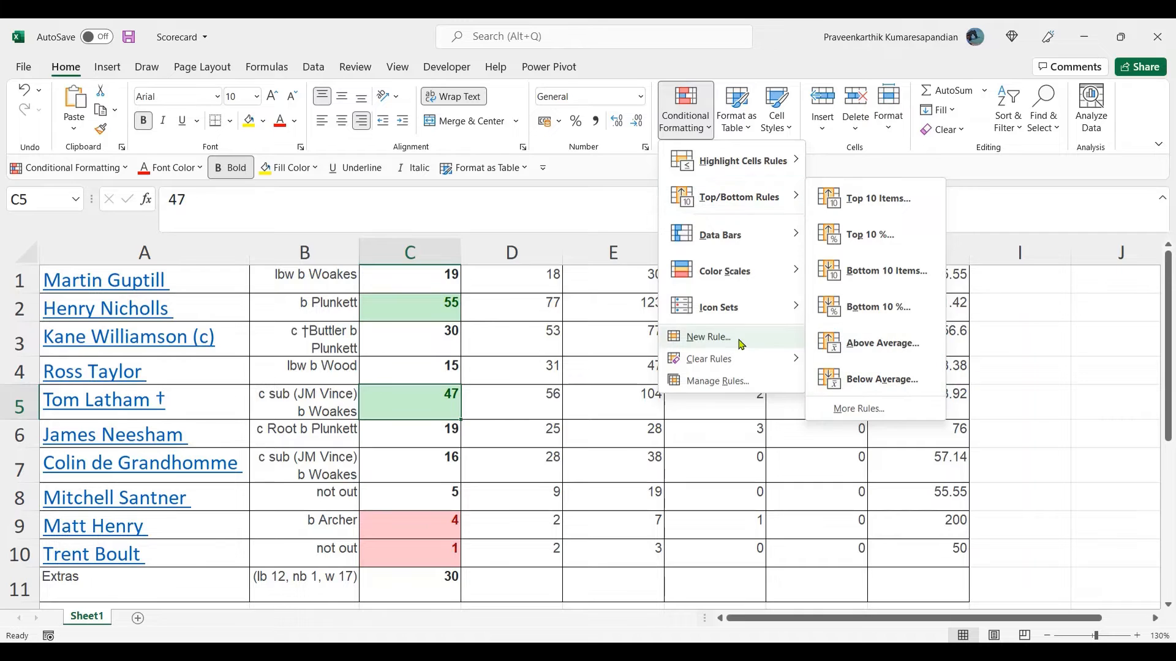
mouse_move(742, 362)
click(849, 365)
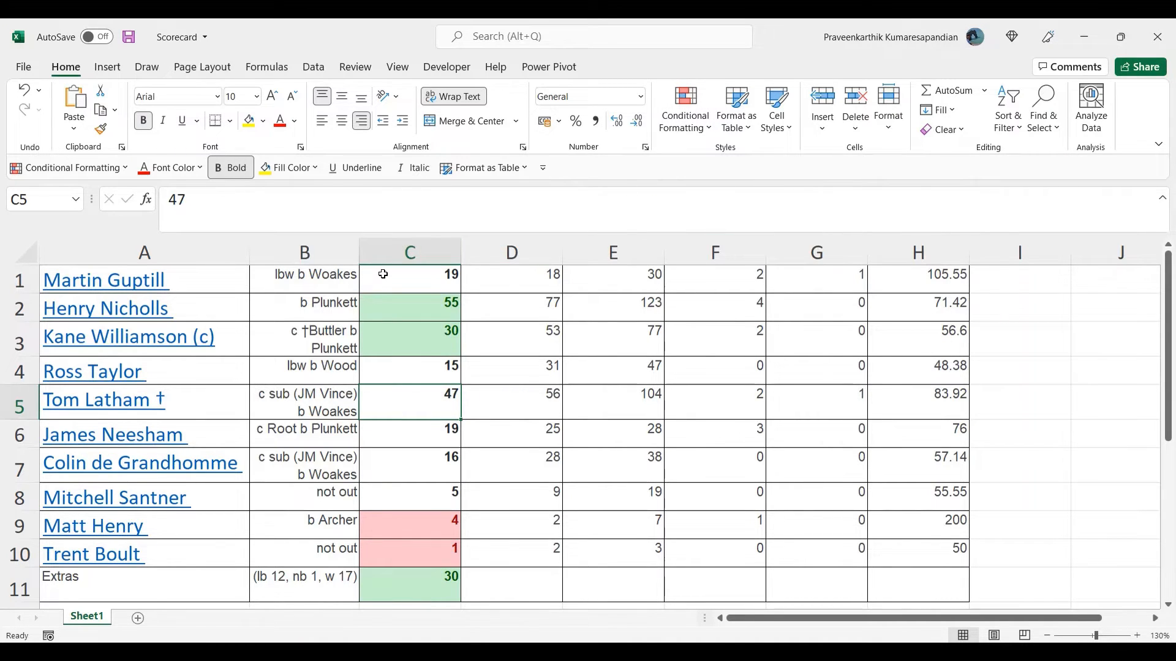
drag(375, 270, 398, 577)
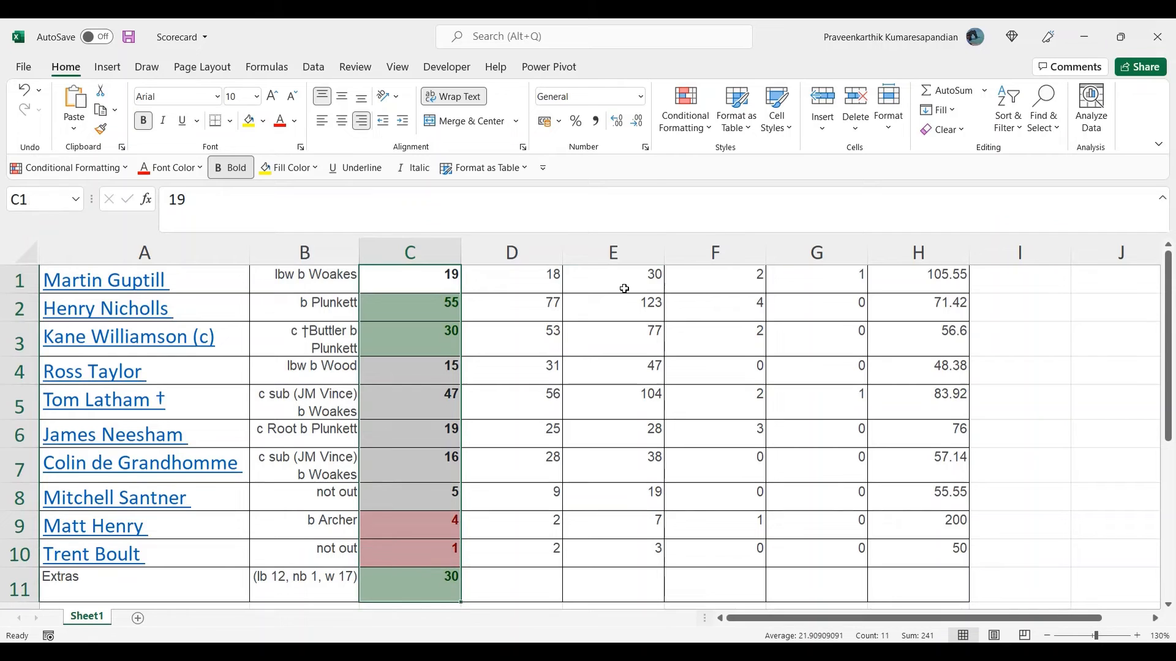
click(686, 114)
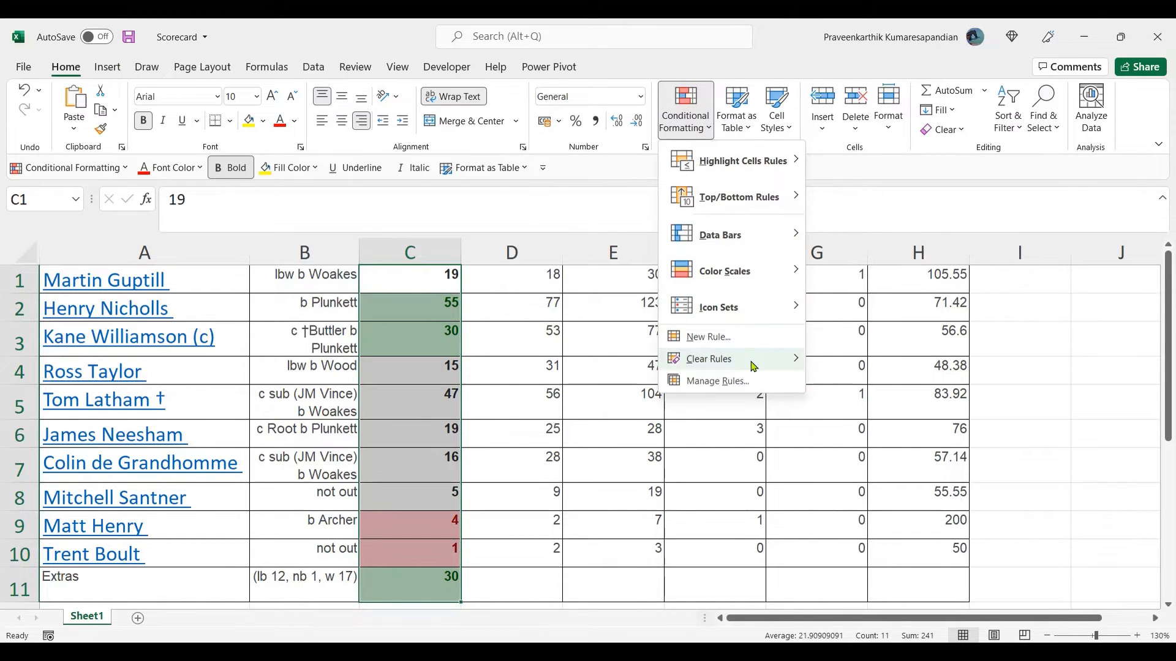
click(856, 362)
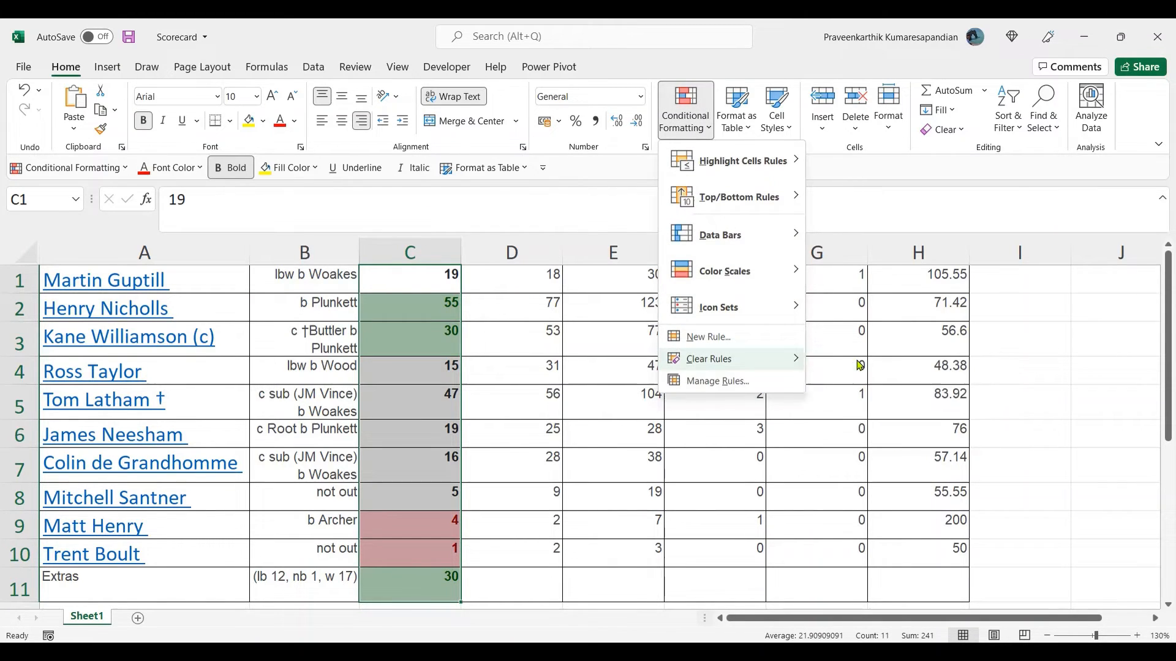
Add an Above Average rule on C1:C11 with Green Fill with Dark Green Text
click(703, 129)
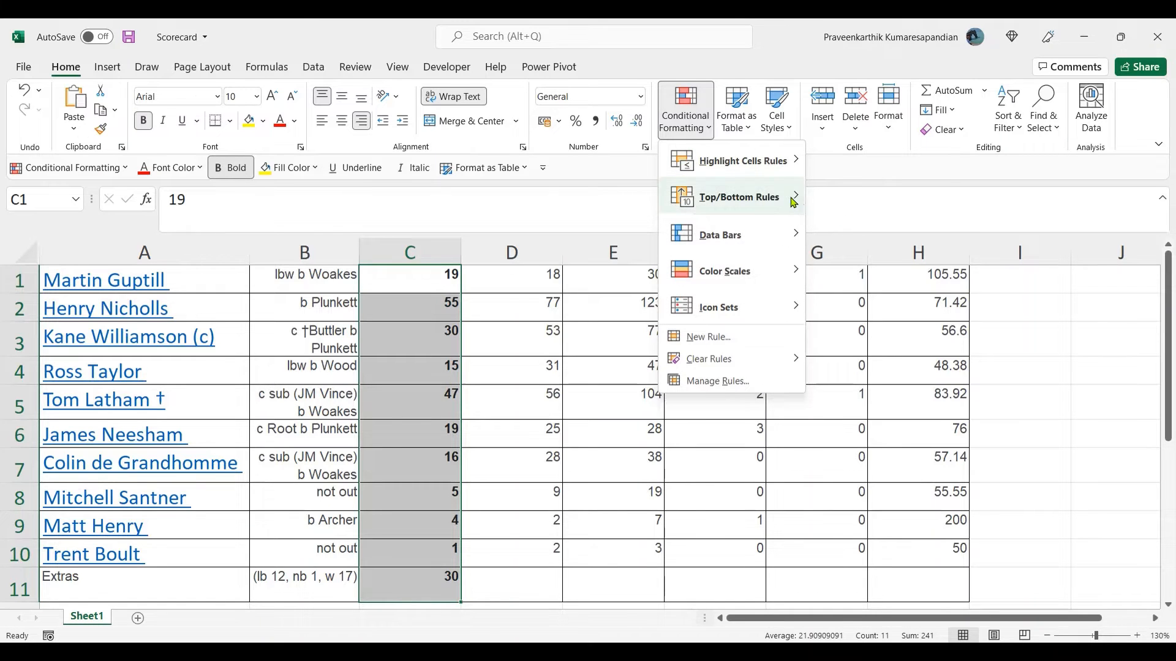
mouse_move(793, 199)
click(878, 342)
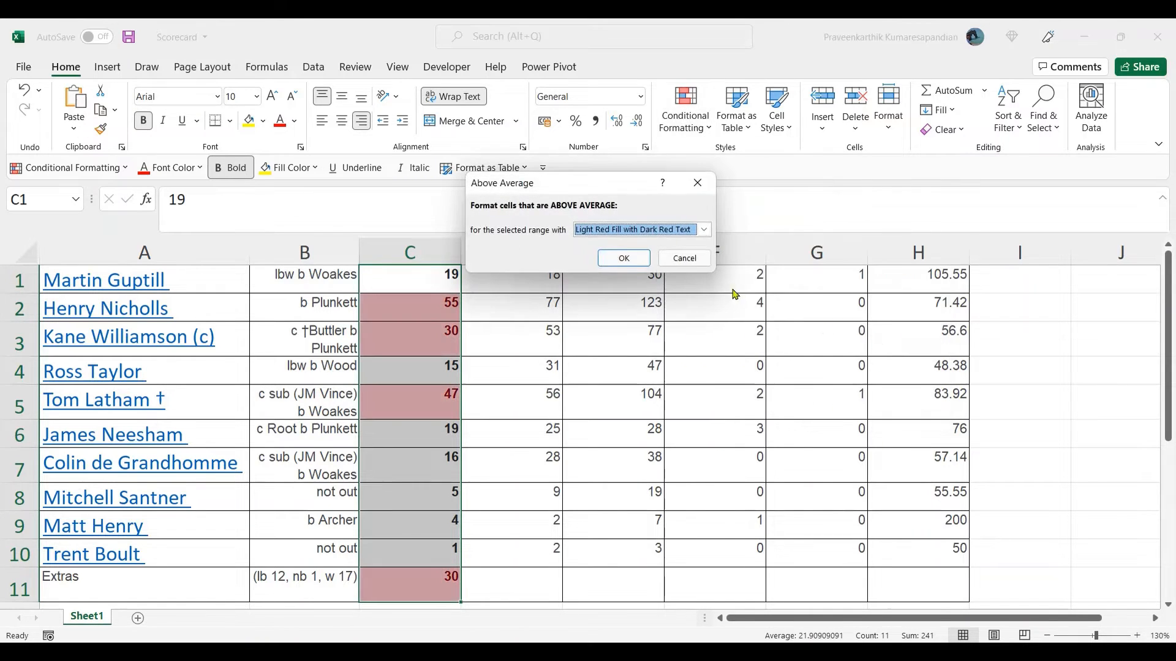
click(610, 230)
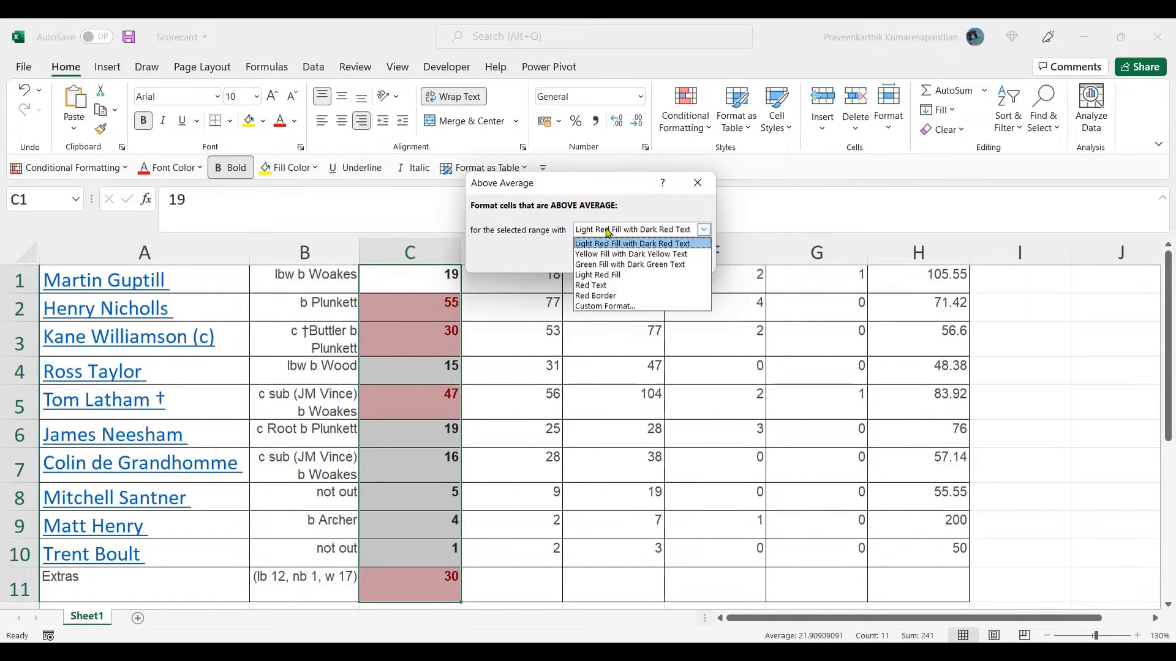
click(608, 265)
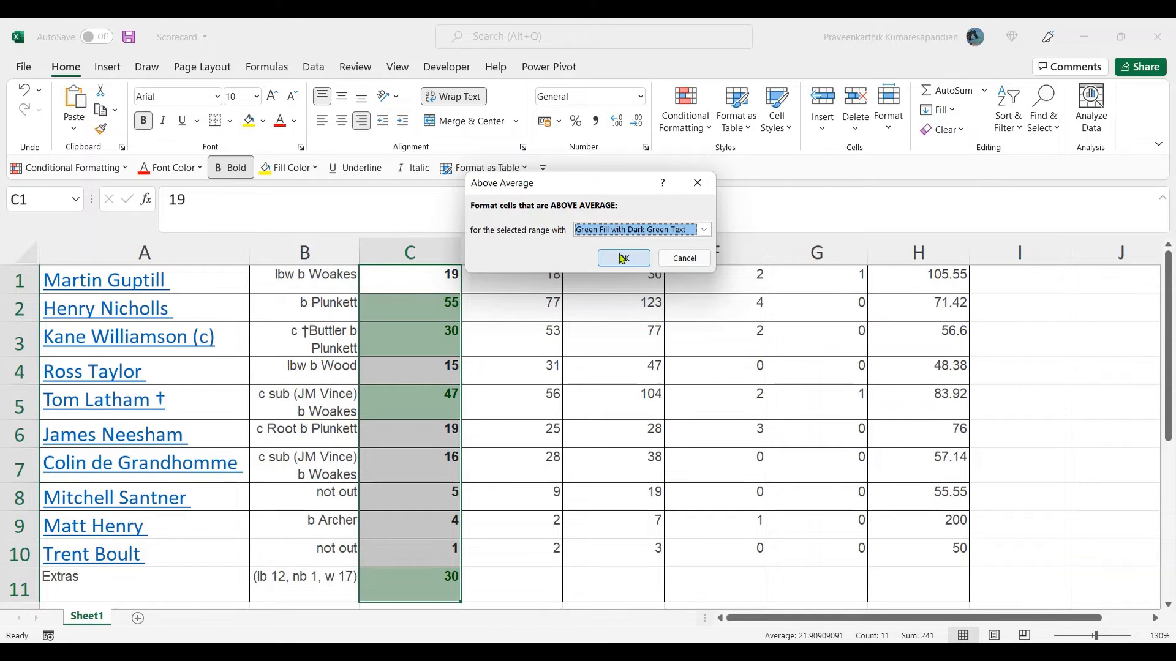
click(623, 259)
Add a Below Average rule on C1:C11 with Light Red Fill with Dark Red Text, and check the highlighted runs
click(695, 130)
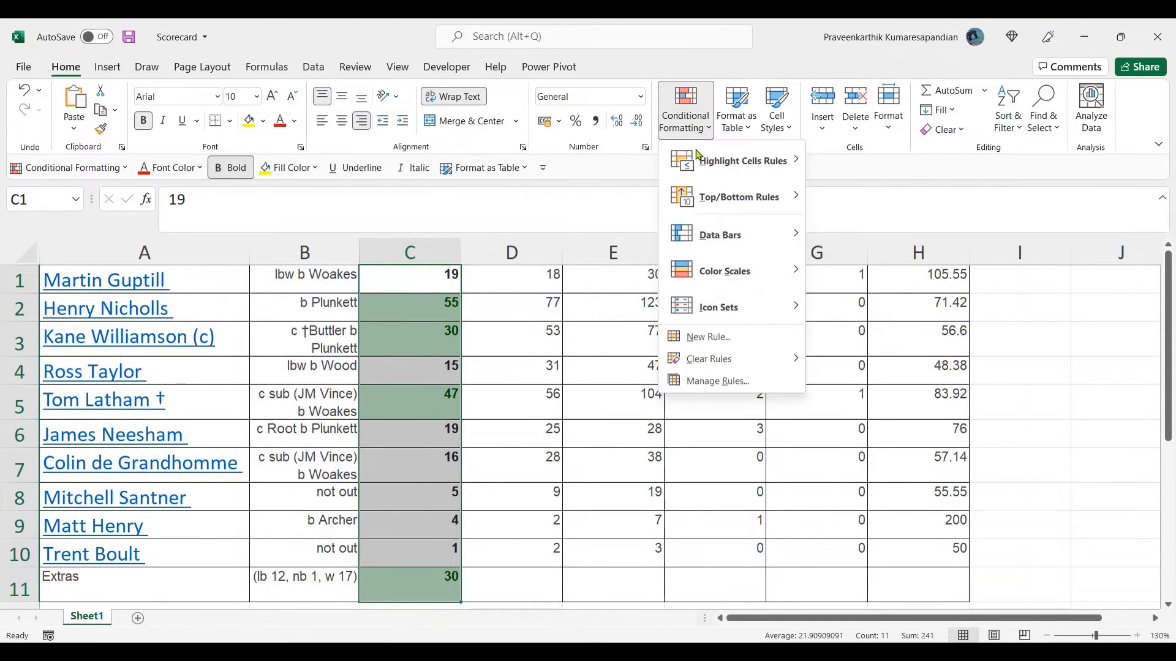
mouse_move(788, 197)
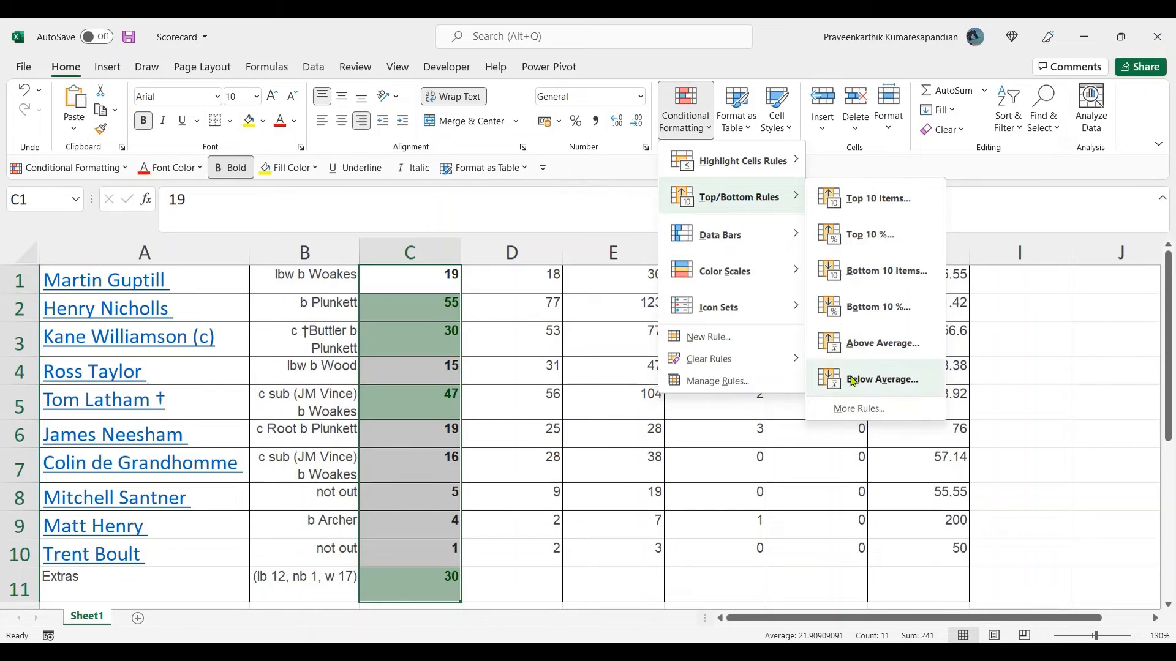
click(858, 375)
click(619, 259)
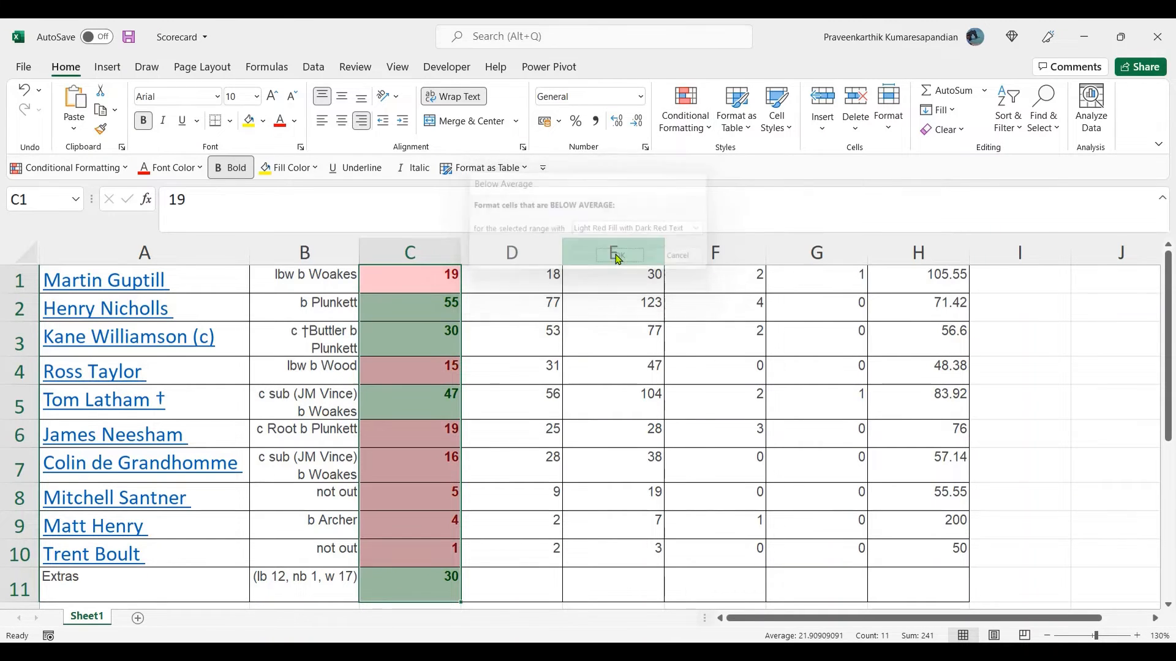
click(414, 366)
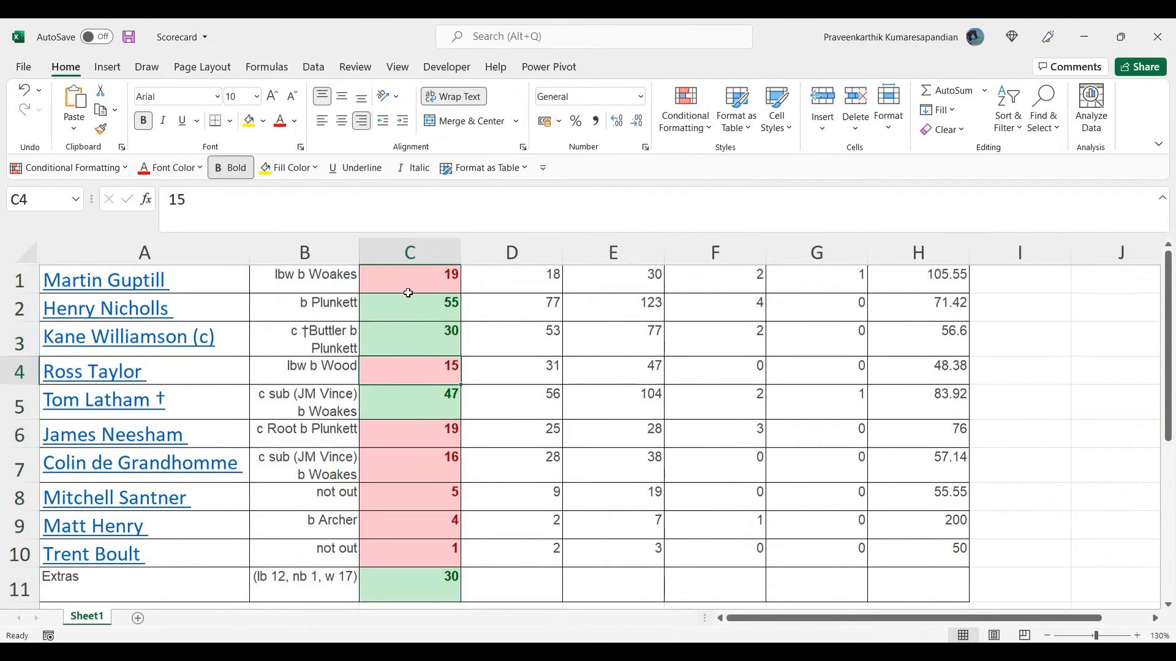
drag(406, 307, 406, 355)
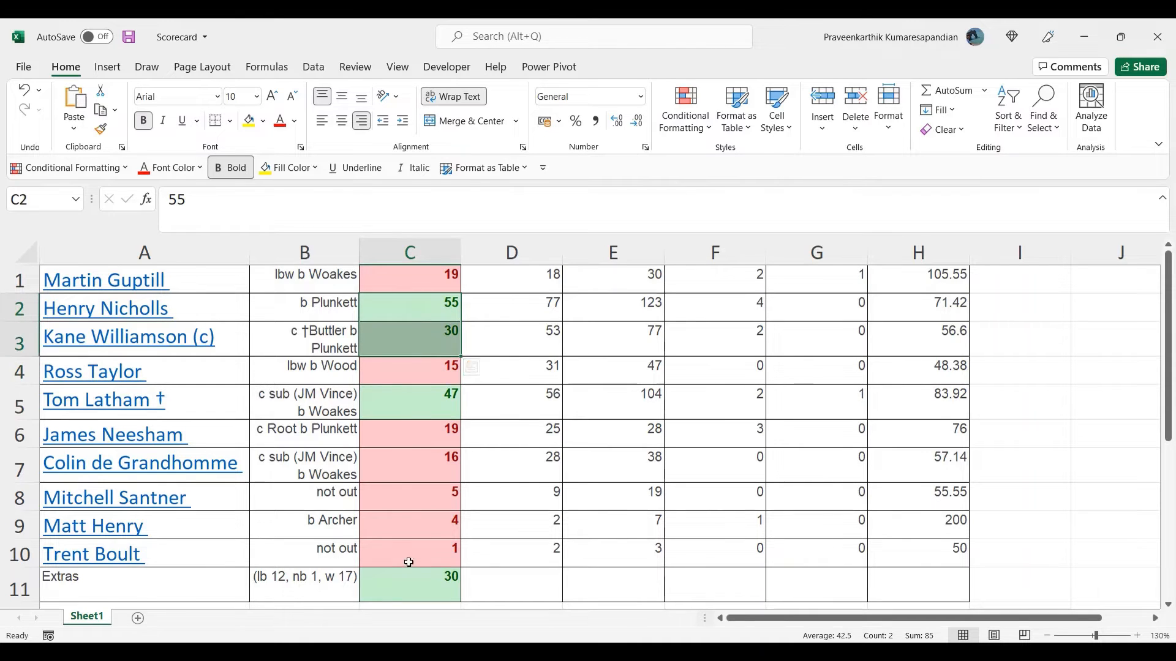
click(403, 583)
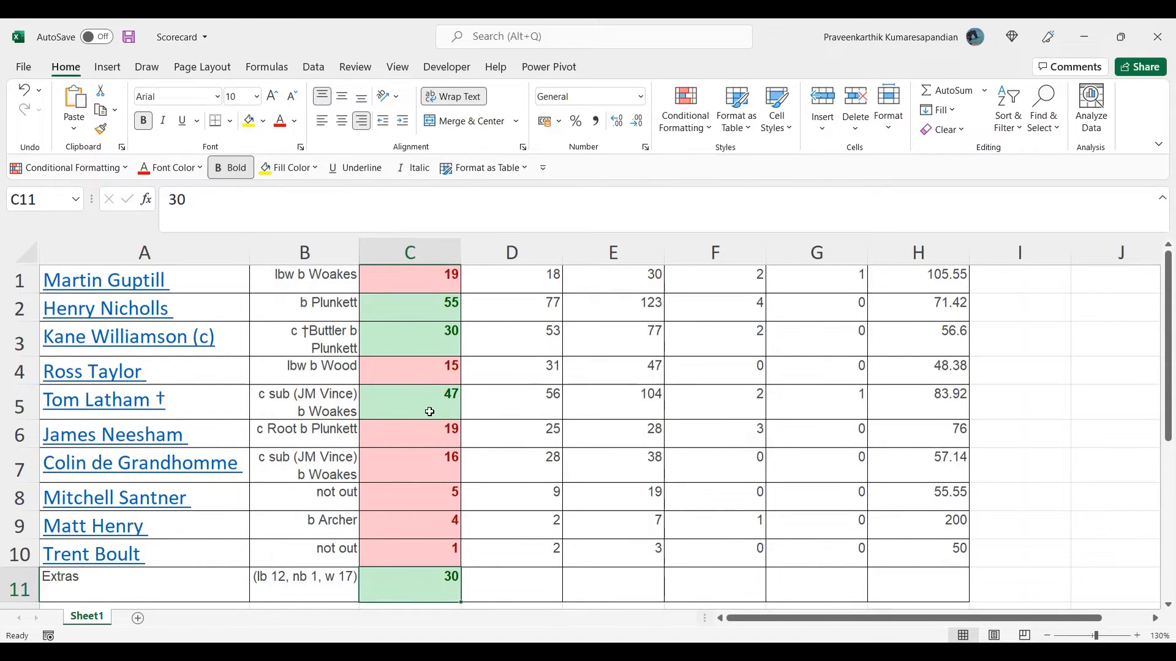
Clear the above-average and below-average formatting rules from the selected cells C1:C11
click(410, 283)
drag(410, 284, 420, 579)
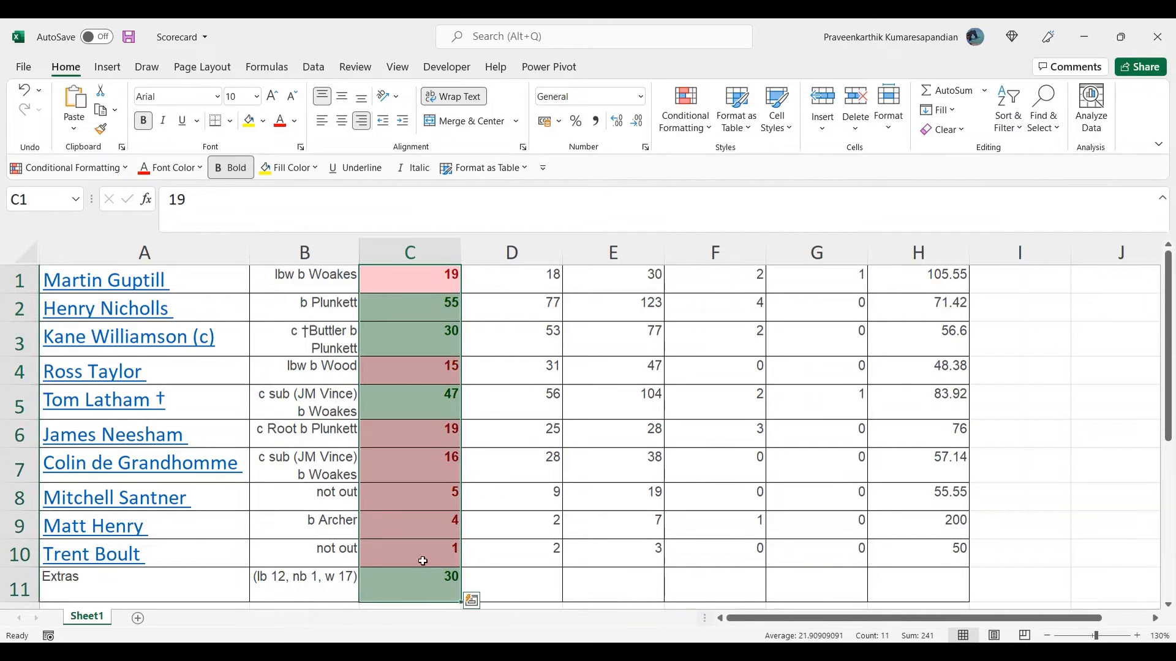
click(710, 138)
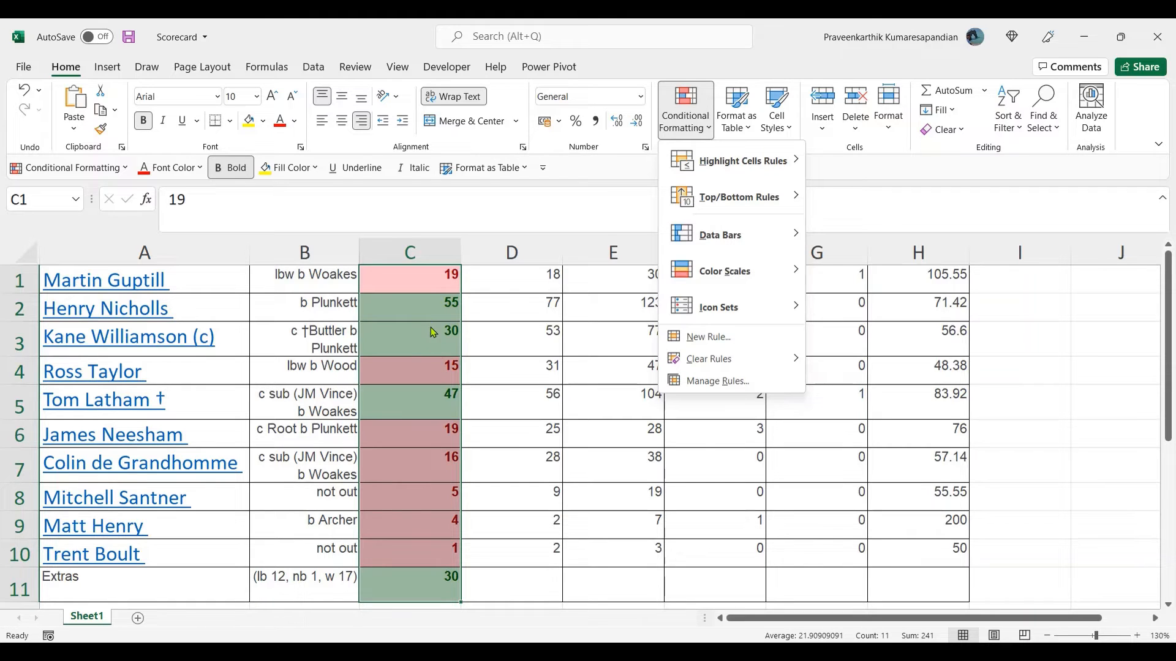
mouse_move(744, 362)
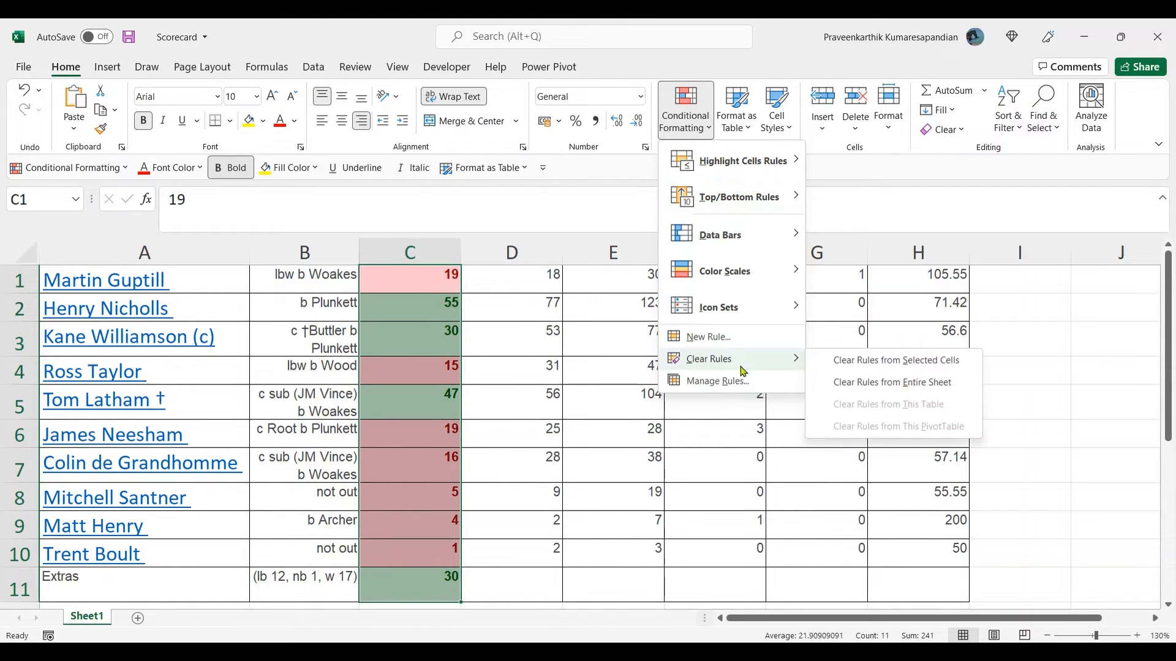
click(866, 362)
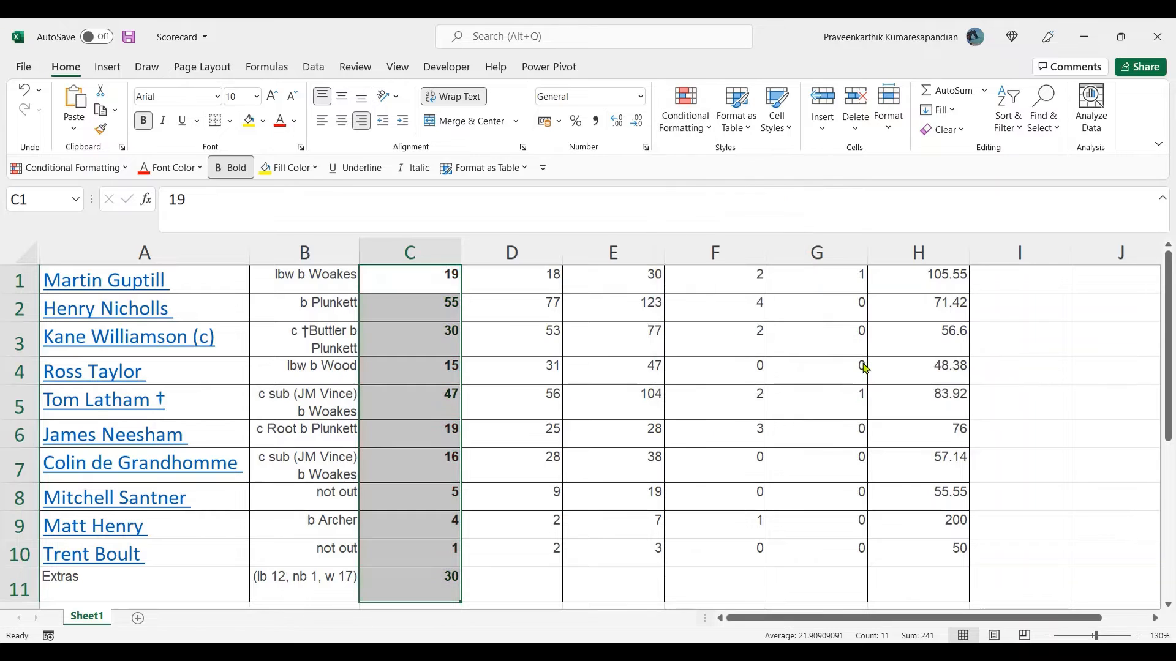
Apply the 3 Traffic Lights (Rimmed) icon set to C1:C11 and check the icons beside individual runs
click(696, 130)
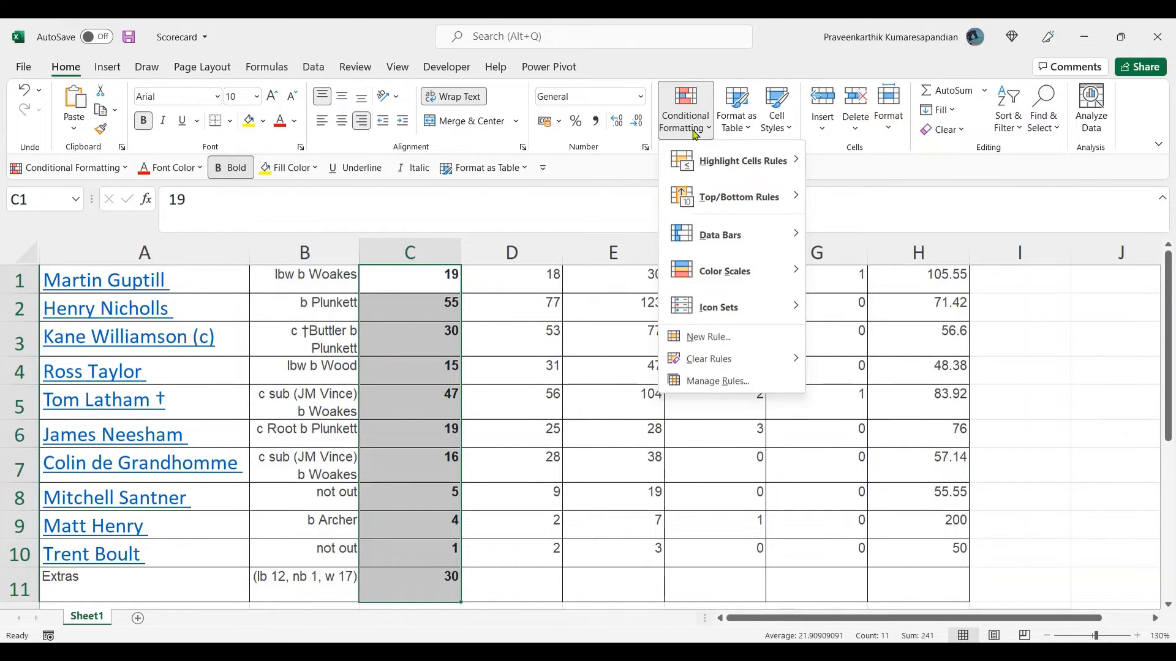
mouse_move(715, 308)
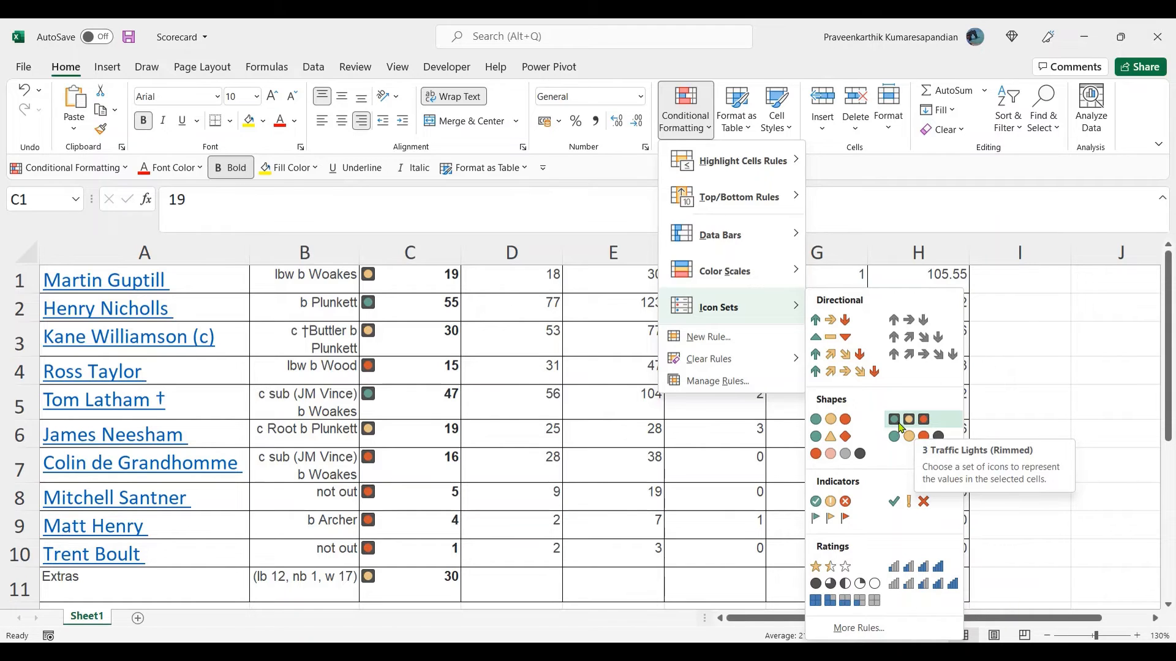
click(929, 429)
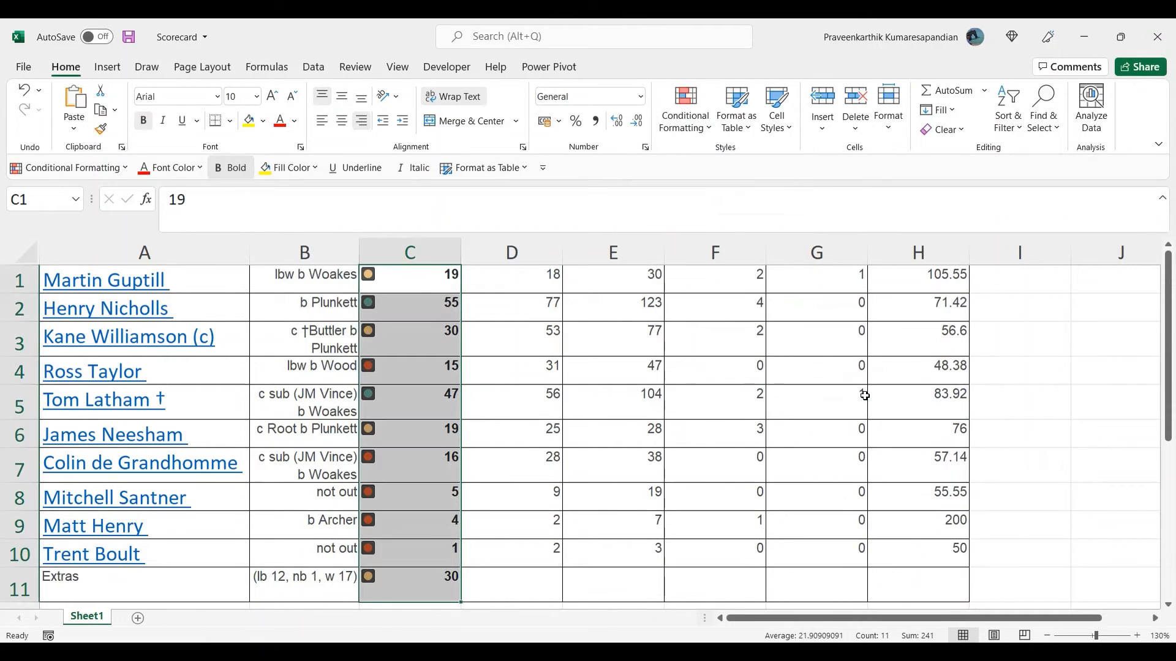
click(404, 315)
click(409, 404)
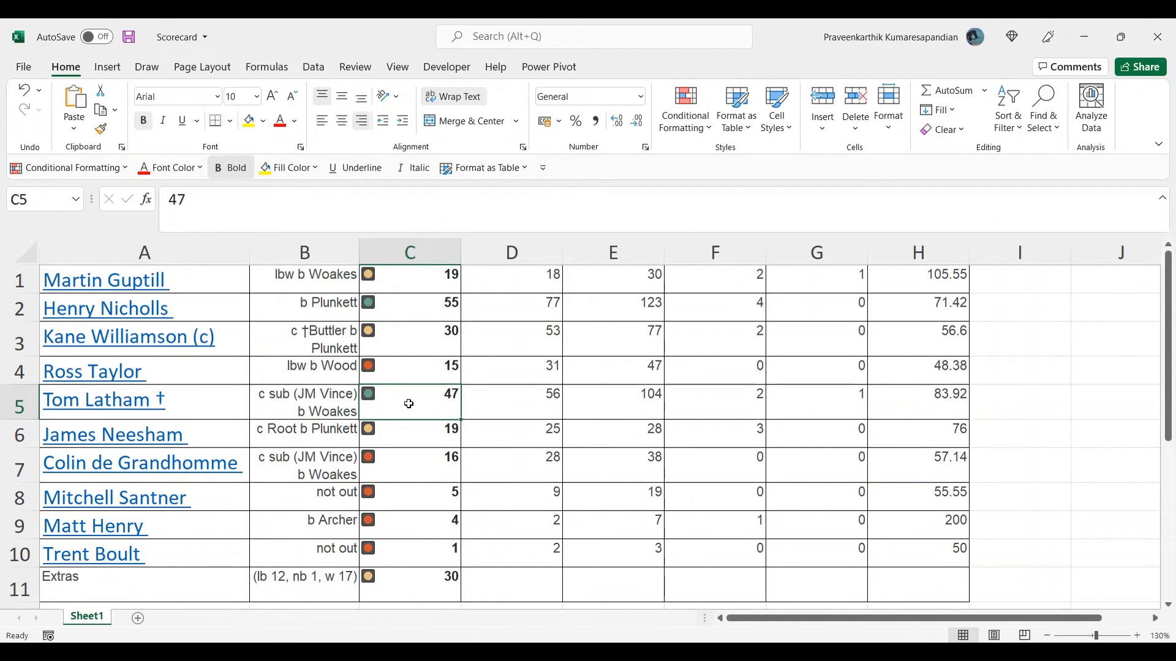
click(393, 429)
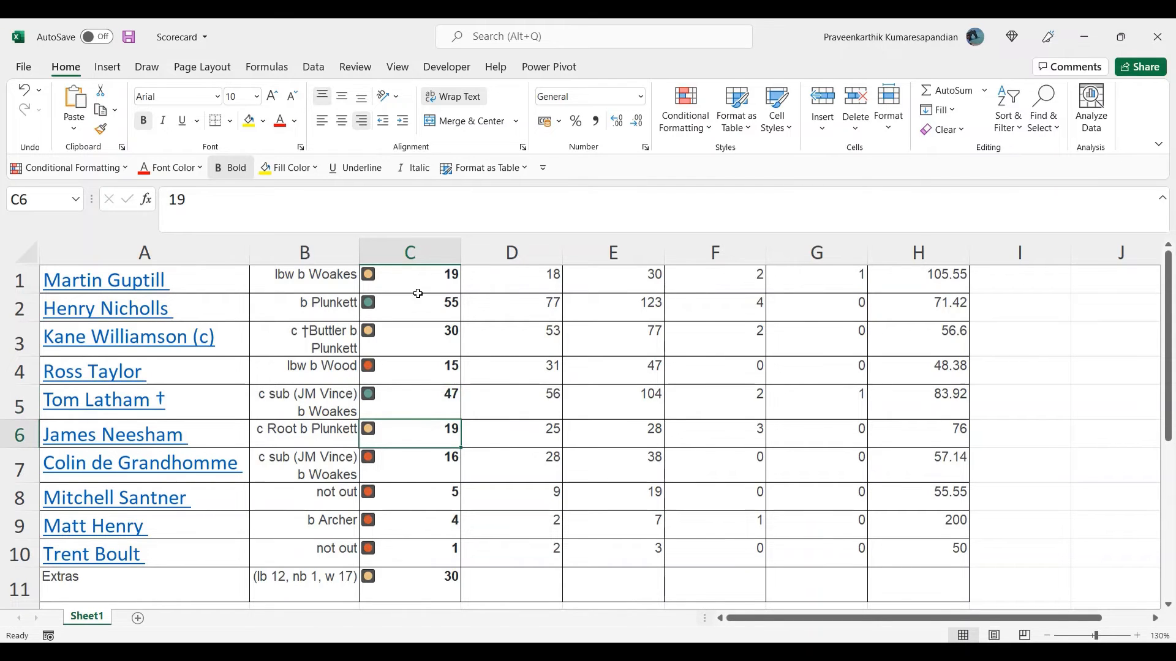
Examine the traffic-light icons beside the runs in column C, from the first batter down to the Extras row
click(422, 595)
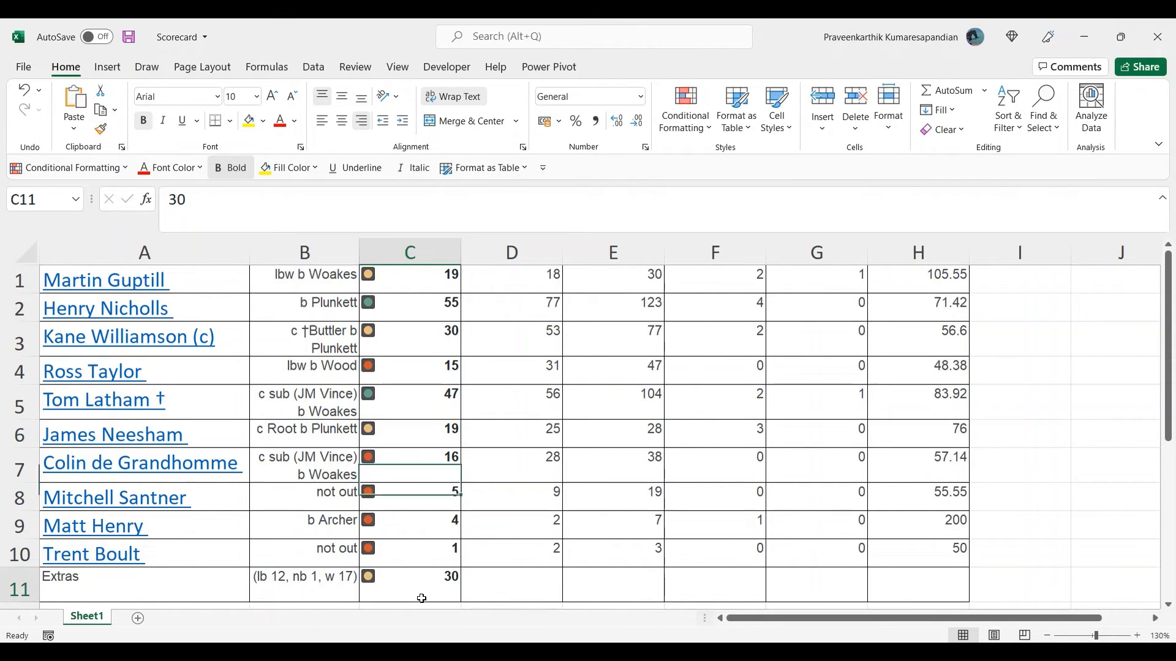
click(420, 427)
click(441, 281)
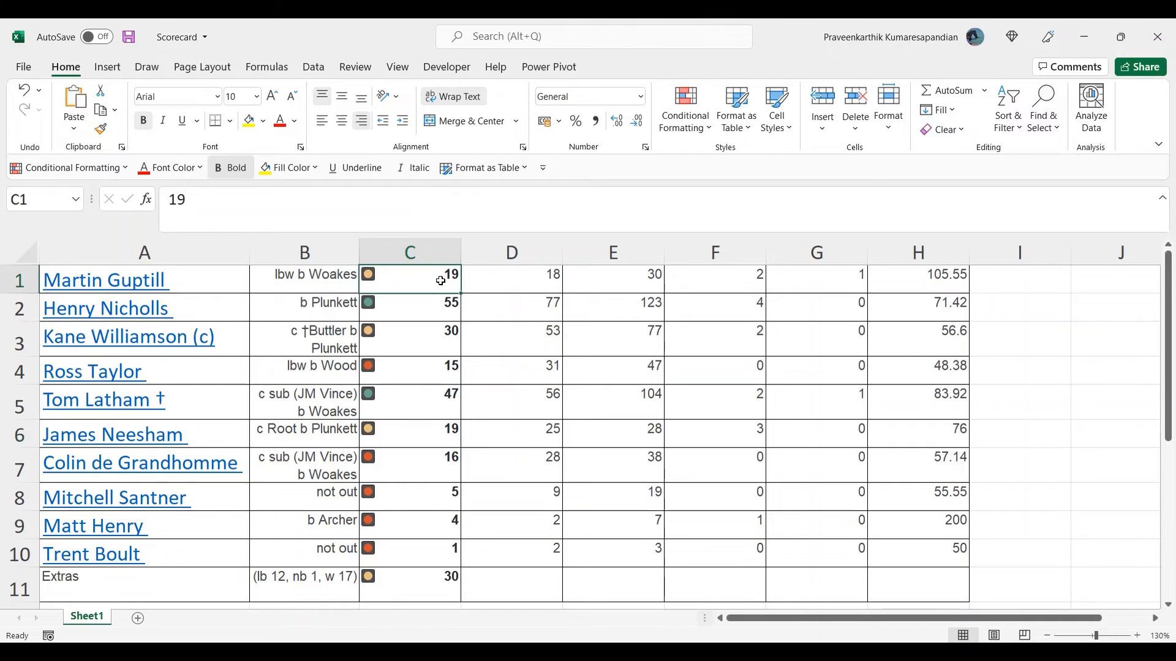
click(416, 366)
drag(403, 465, 402, 550)
Apply the 3 Arrows (Colored) icon set to C1:C11 and check the arrows beside individual runs
drag(394, 598, 399, 275)
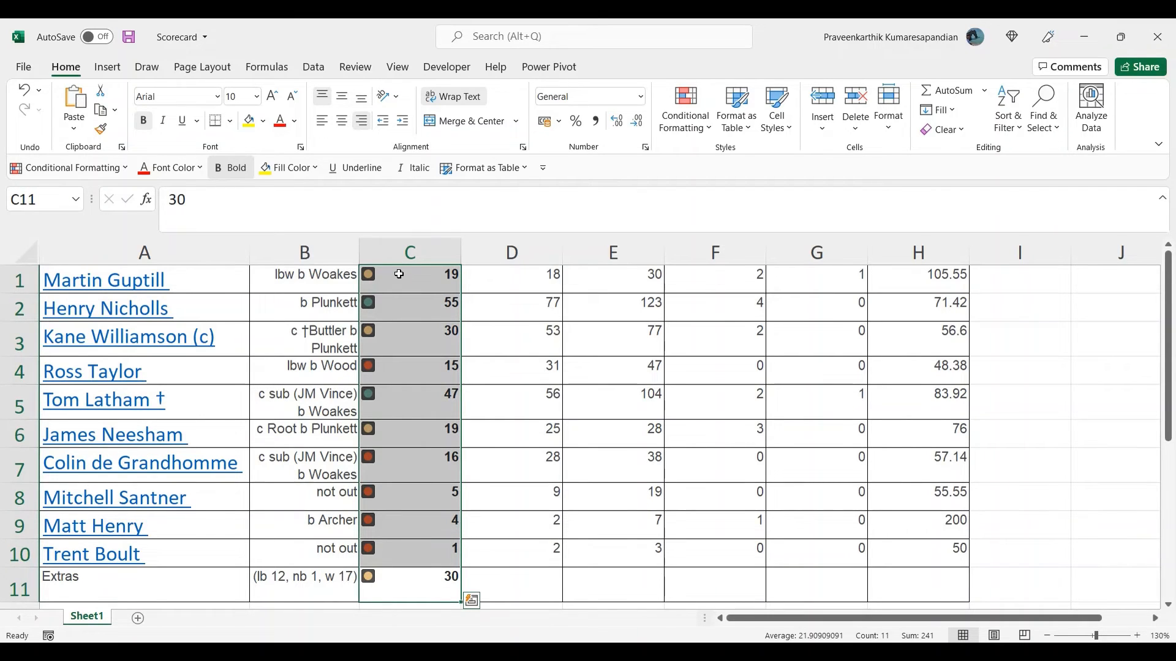
click(701, 130)
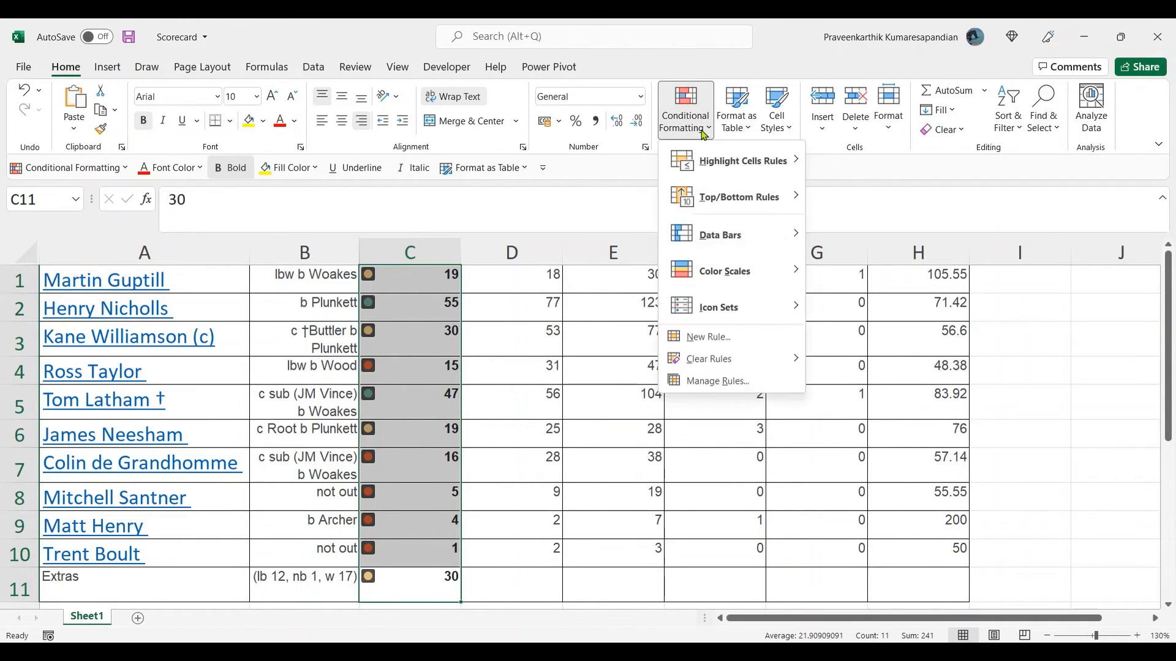
mouse_move(716, 308)
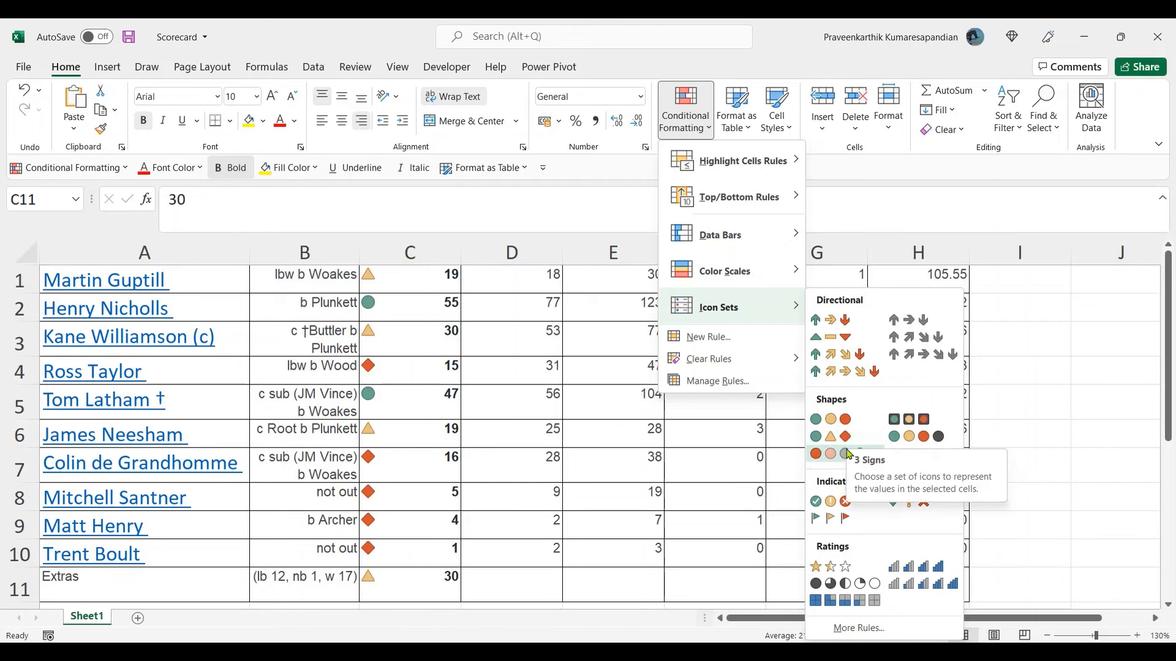
click(863, 325)
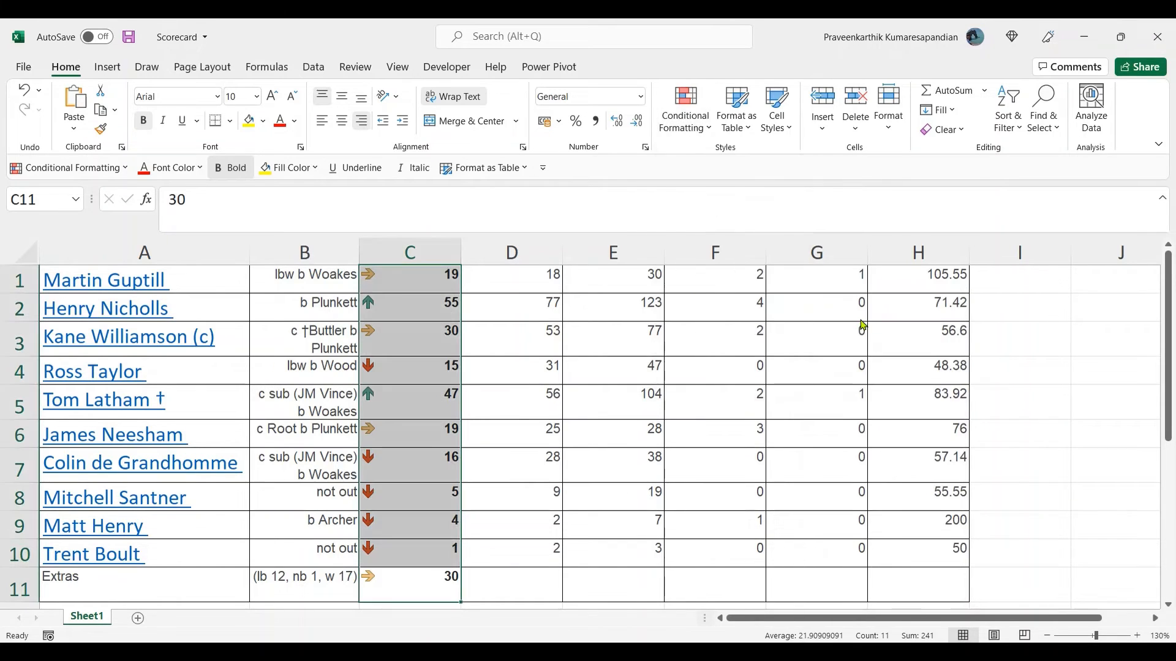
click(406, 304)
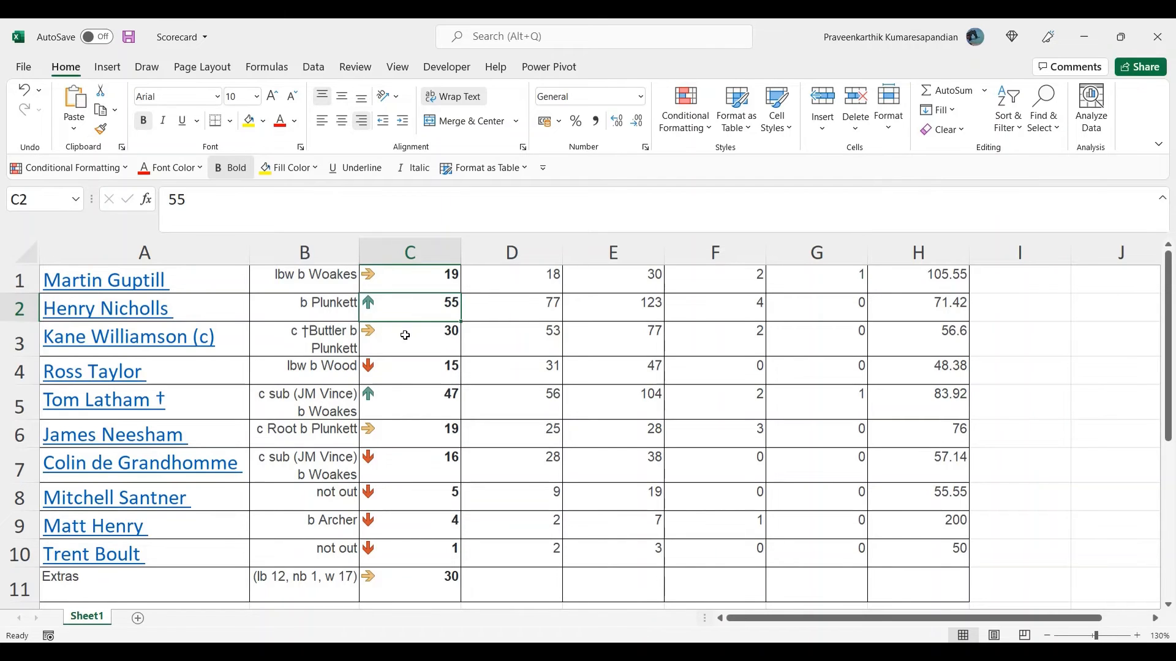
click(405, 399)
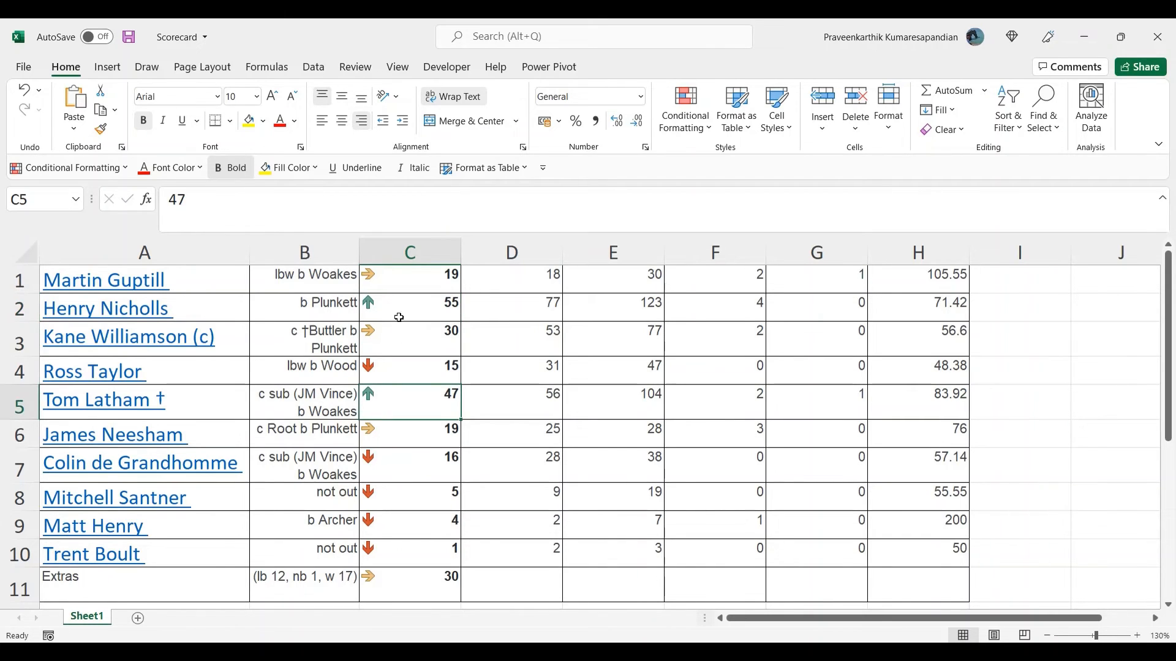
click(409, 590)
click(384, 436)
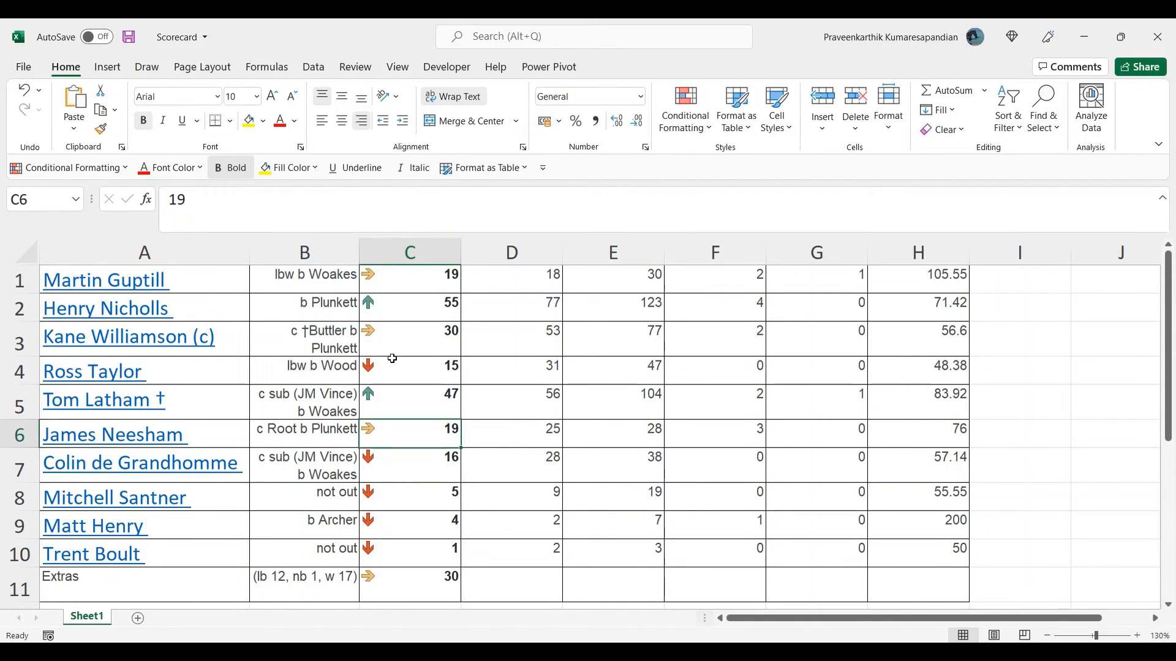
click(394, 331)
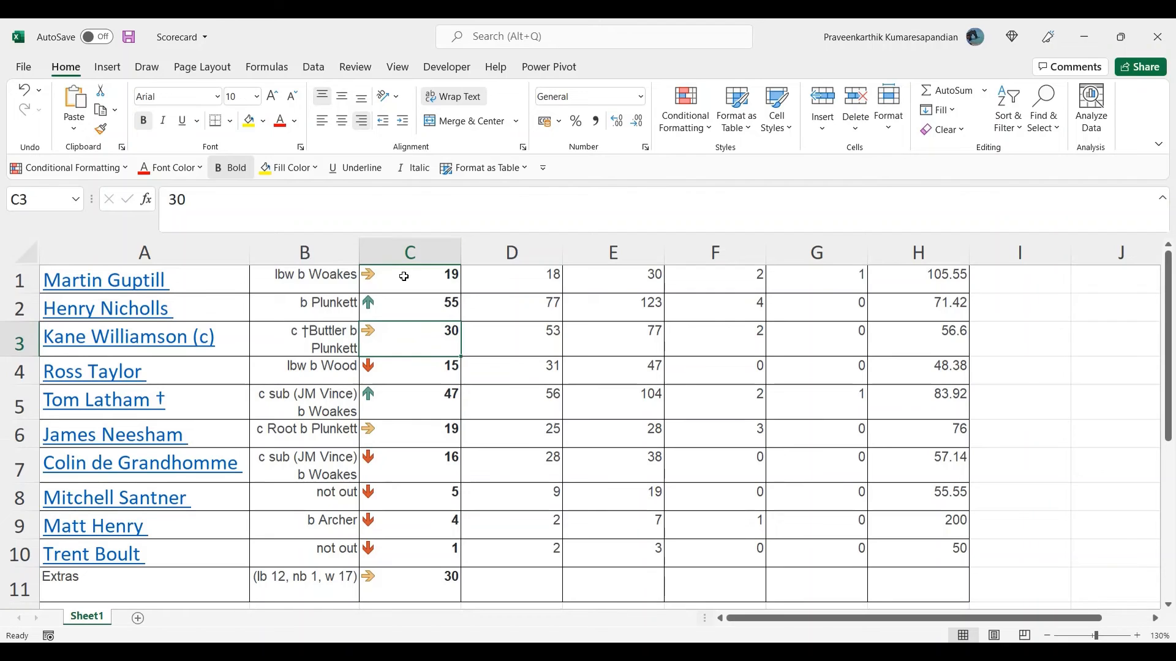
Apply the 3 Stars icon set to C1:C11 and check the stars beside individual runs, including the Extras row
drag(406, 276, 419, 577)
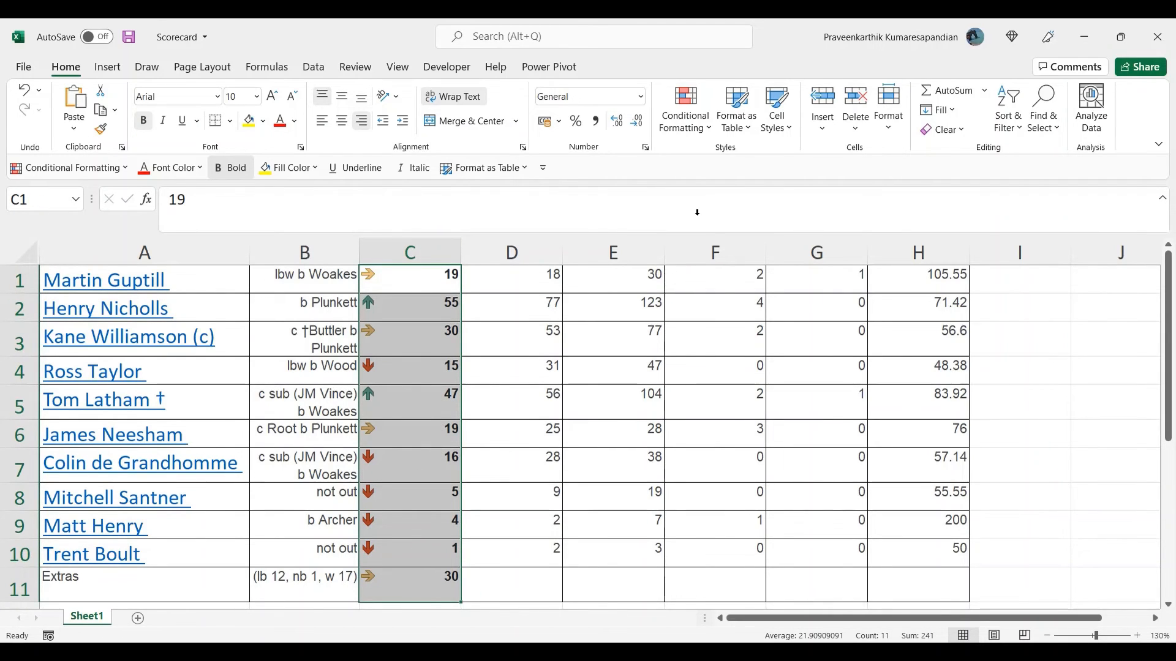
click(705, 127)
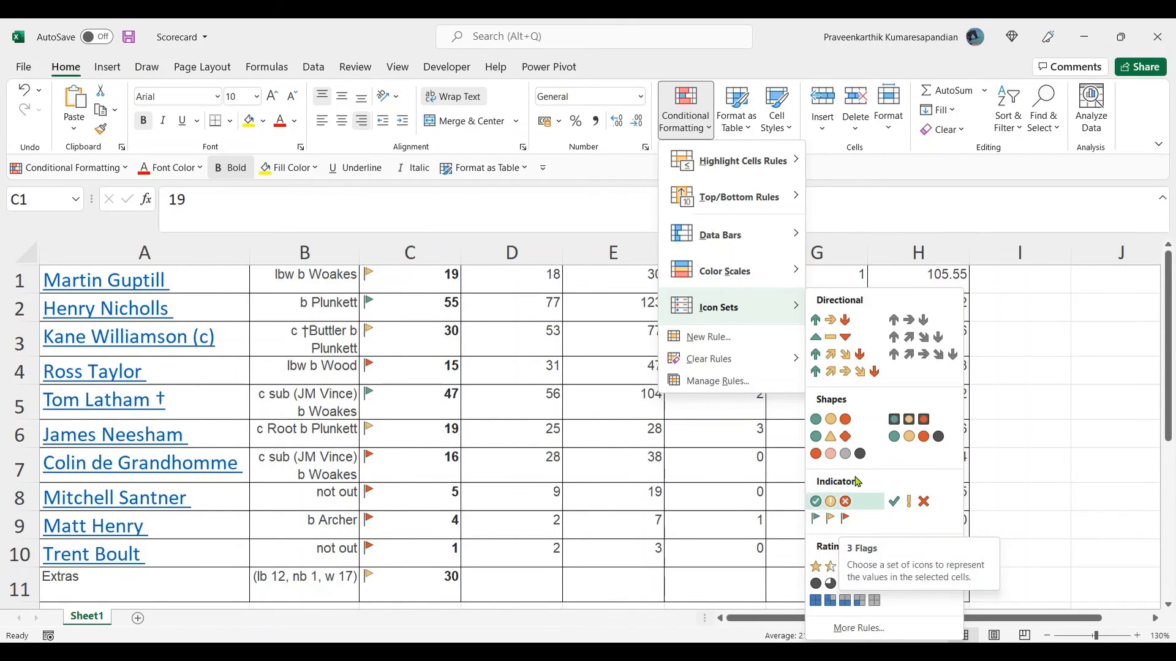
click(833, 572)
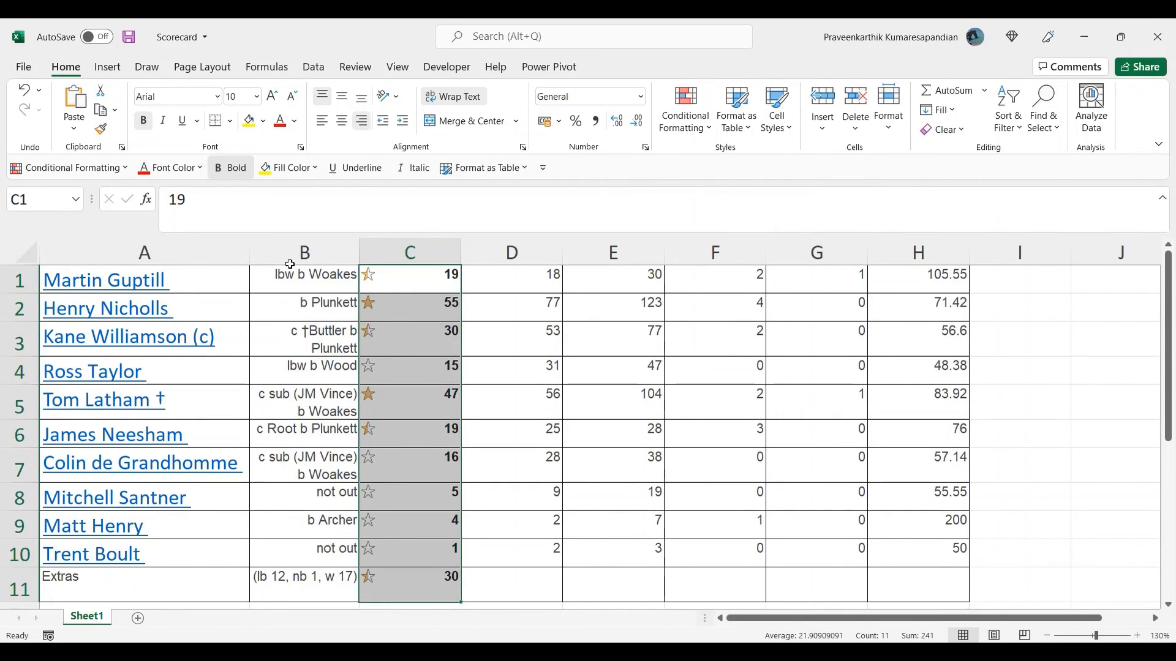
click(397, 307)
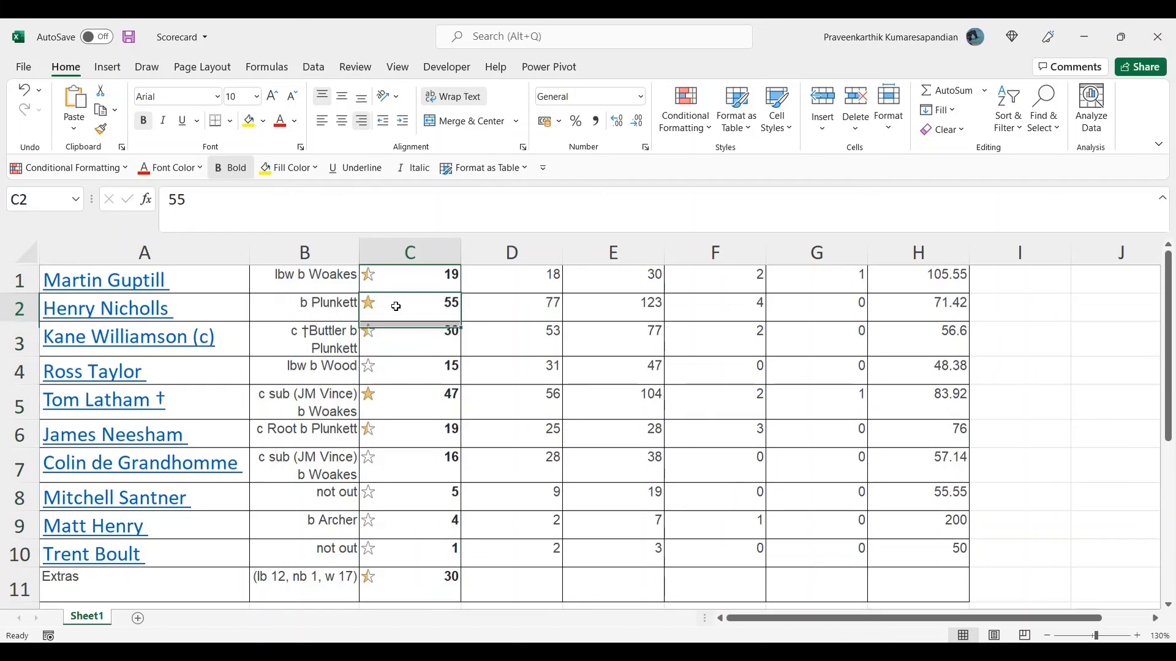
click(396, 399)
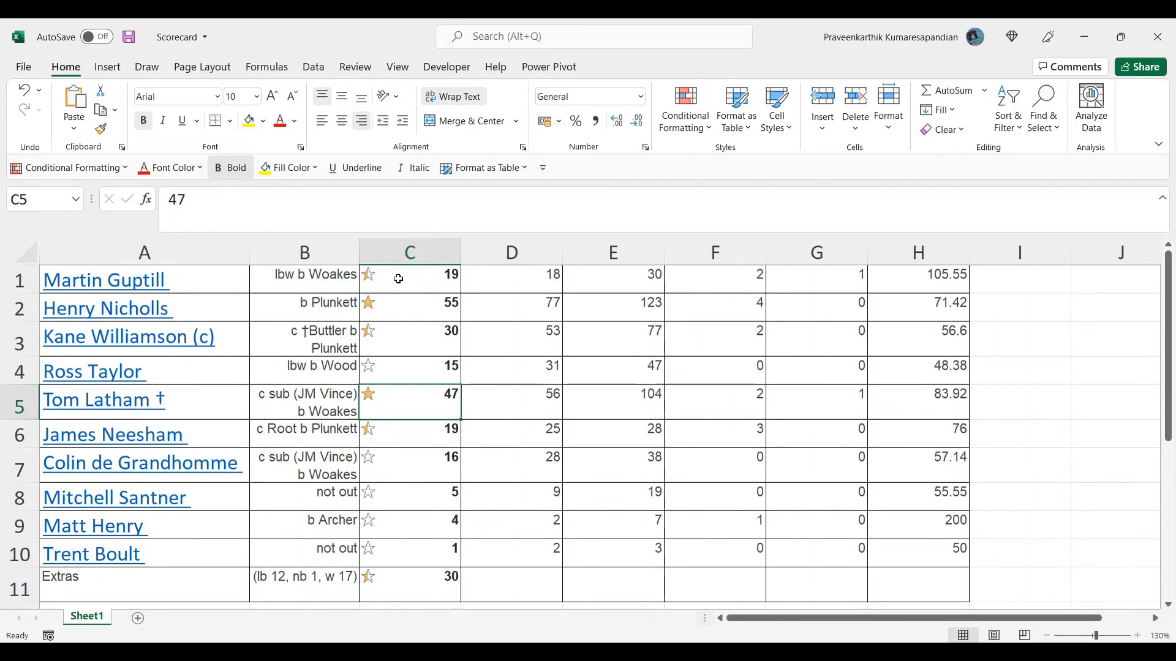
click(399, 280)
click(407, 339)
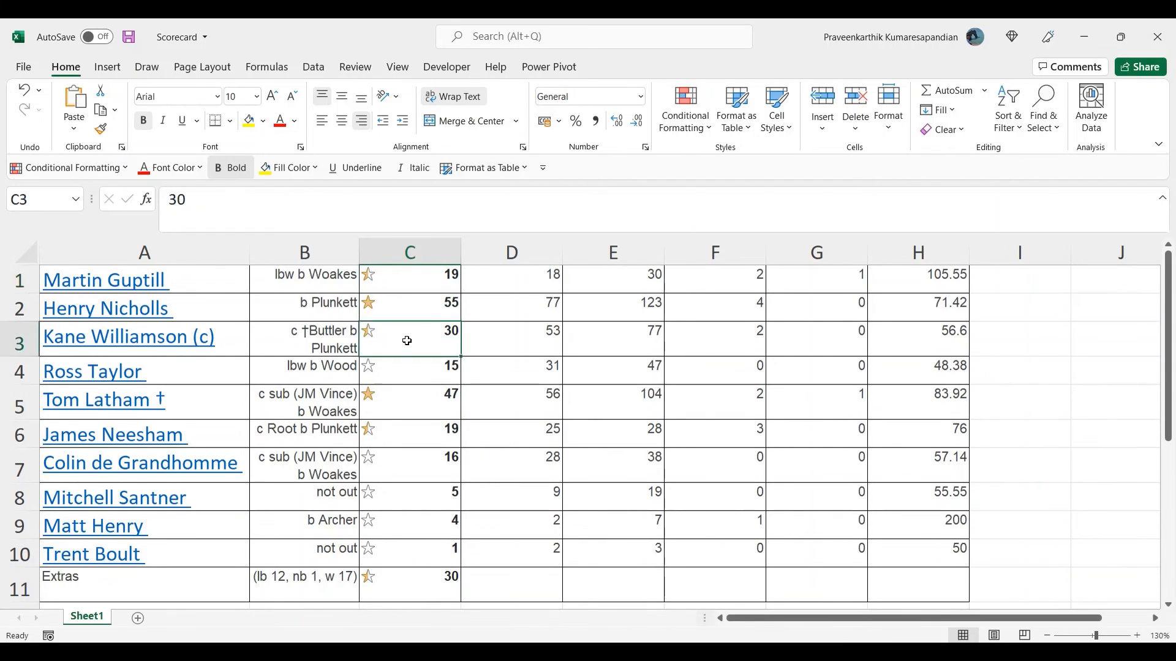
click(410, 437)
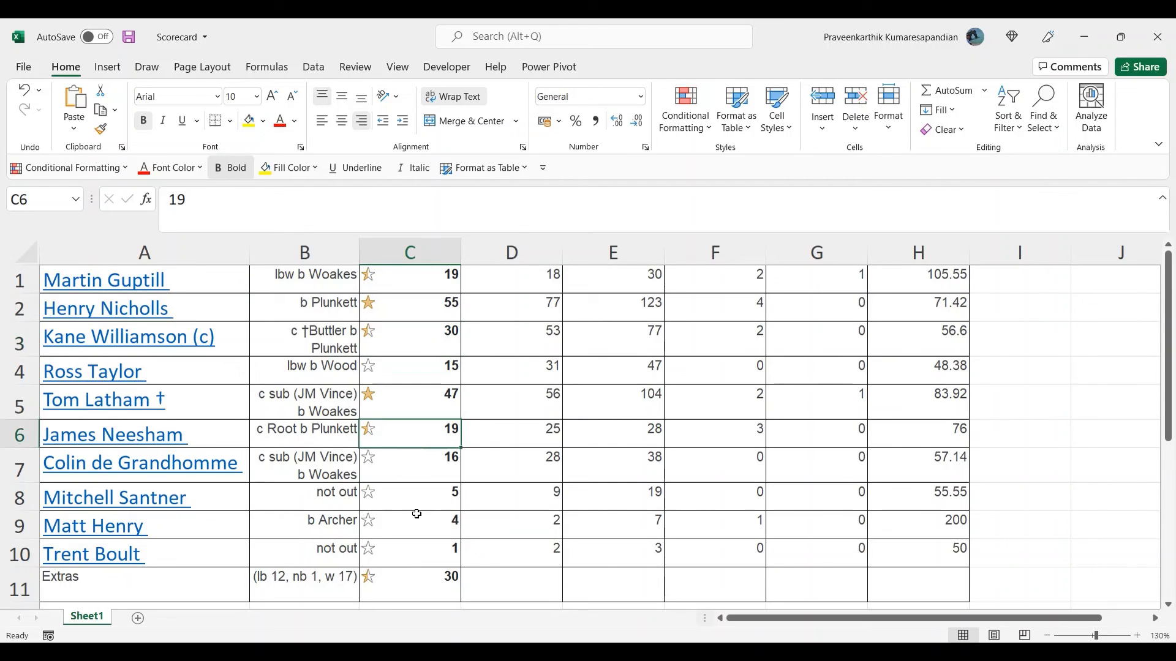
click(416, 582)
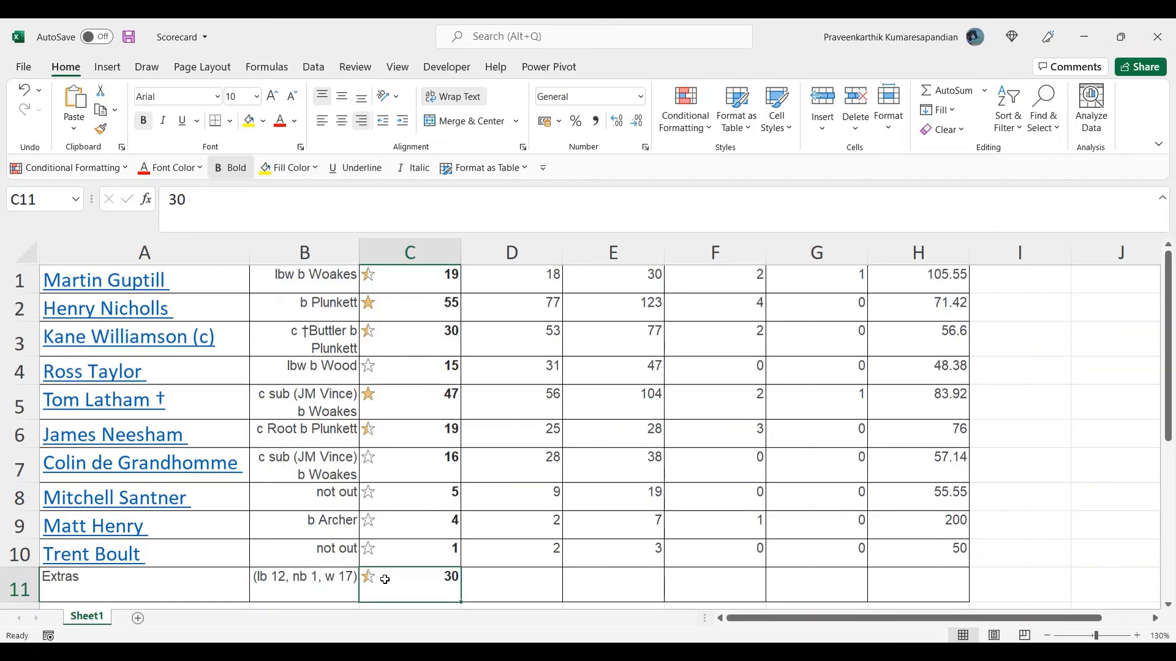
Review the Icon Sets and Highlight Cells Rules options available for the runs in C1:C11
drag(385, 579, 406, 273)
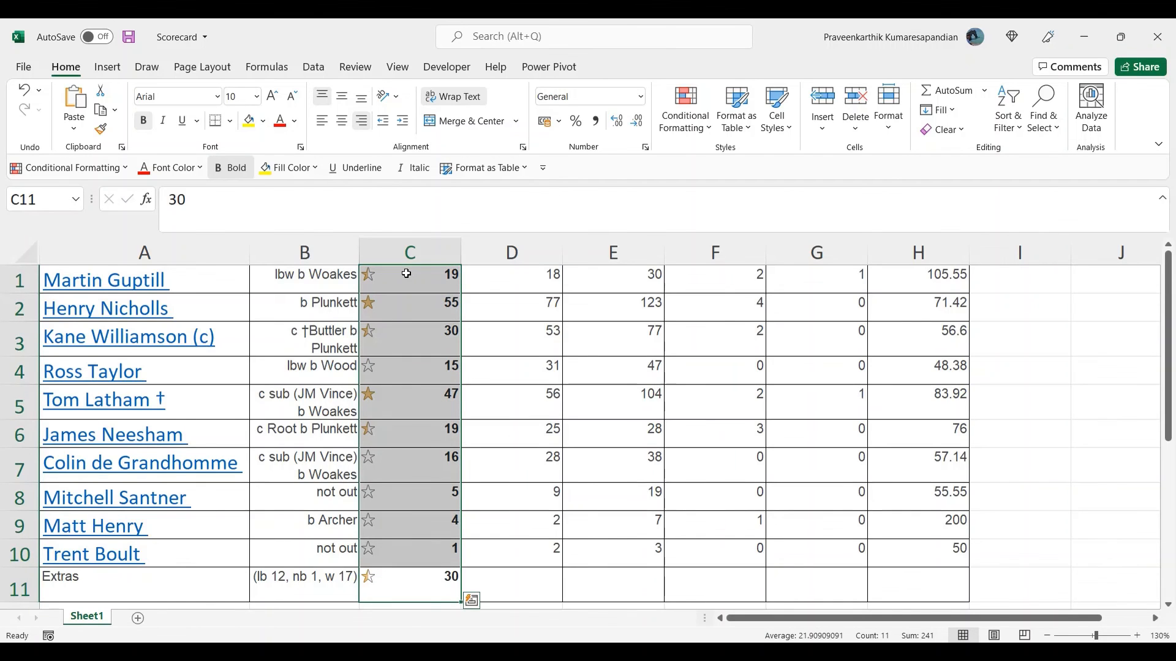
click(688, 145)
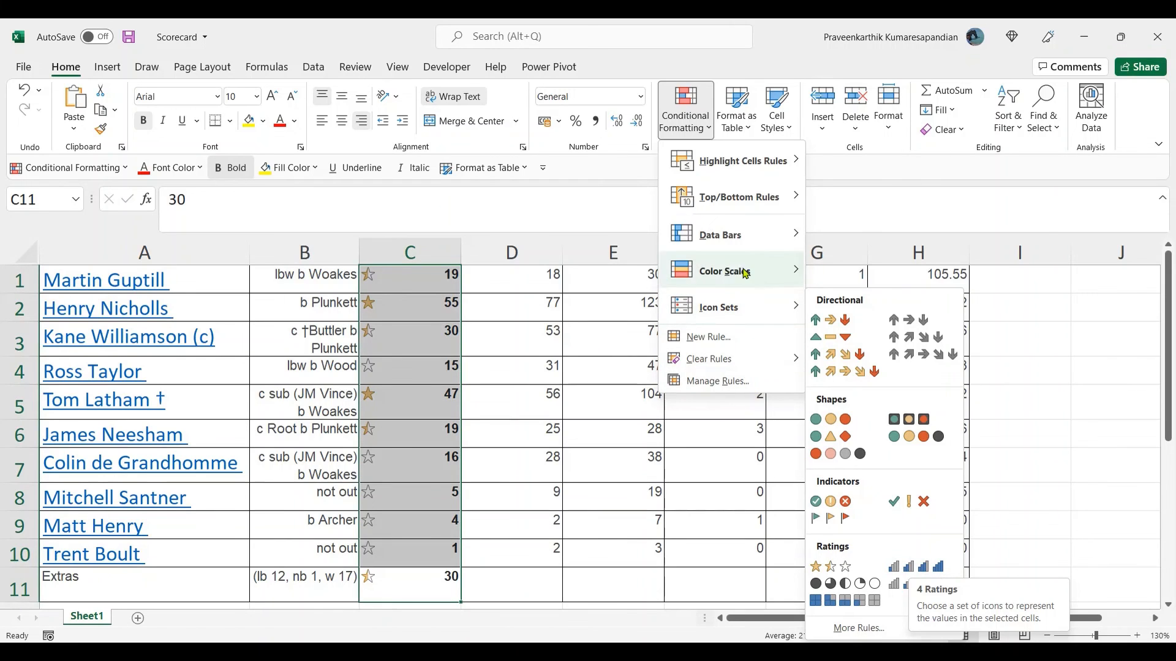
mouse_move(751, 156)
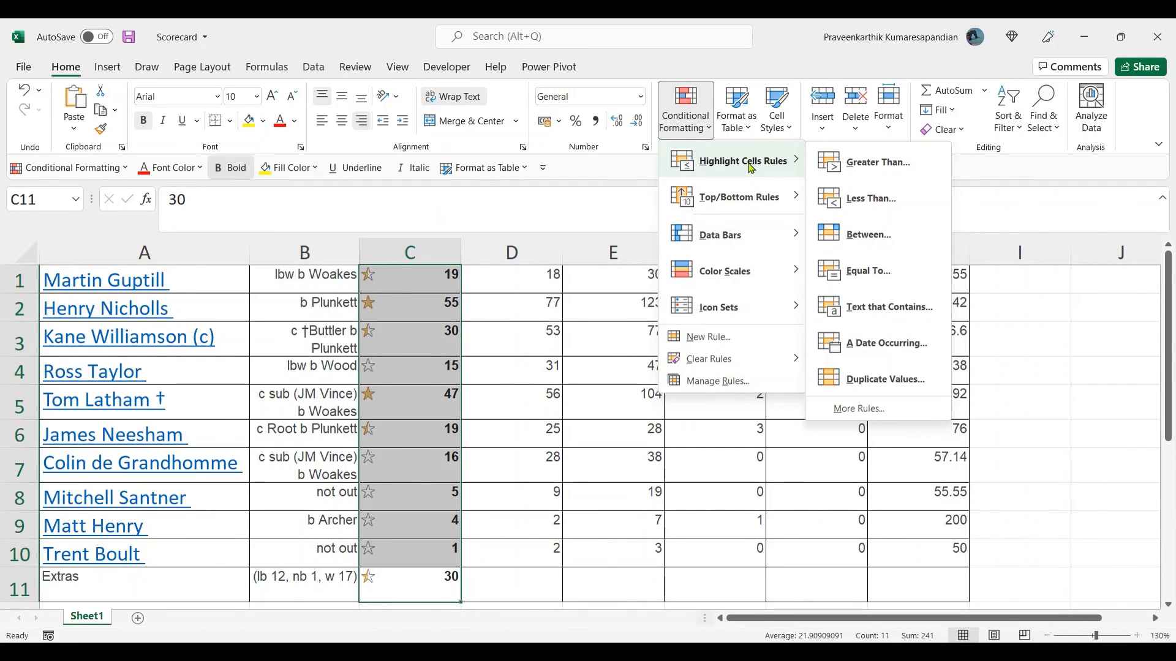